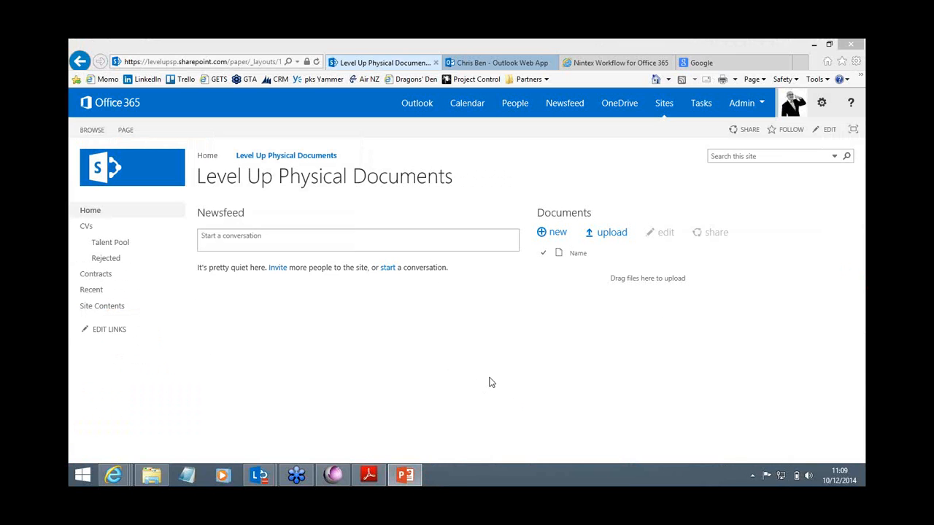
Step: Open the CVs document library on the Level Up Physical Documents site
click(442, 360)
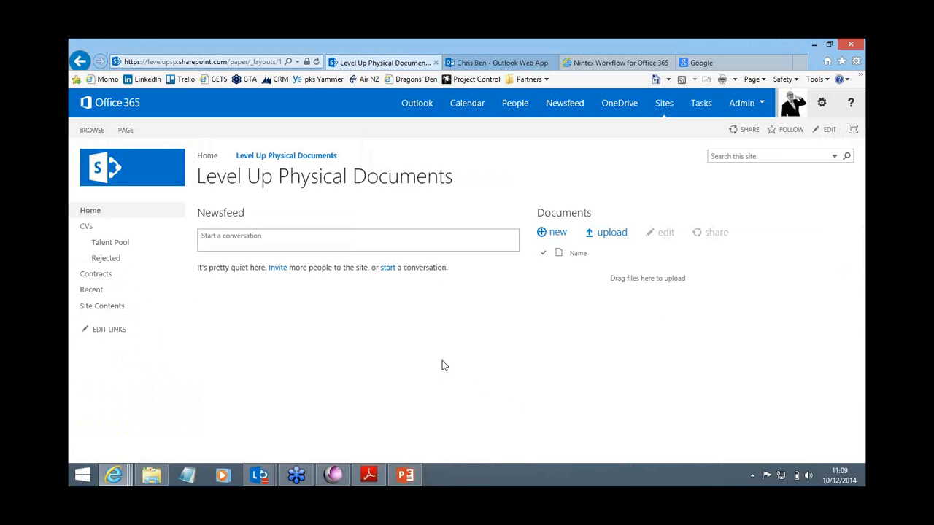
click(86, 228)
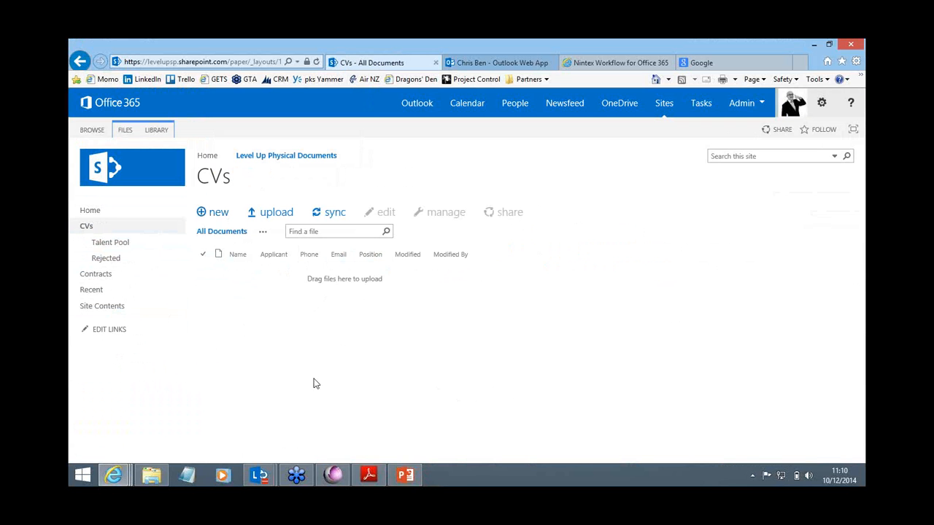
Step: Switch to Adobe Reader, review the applicant details and experience text in the sample CV PDF, and close it
click(369, 476)
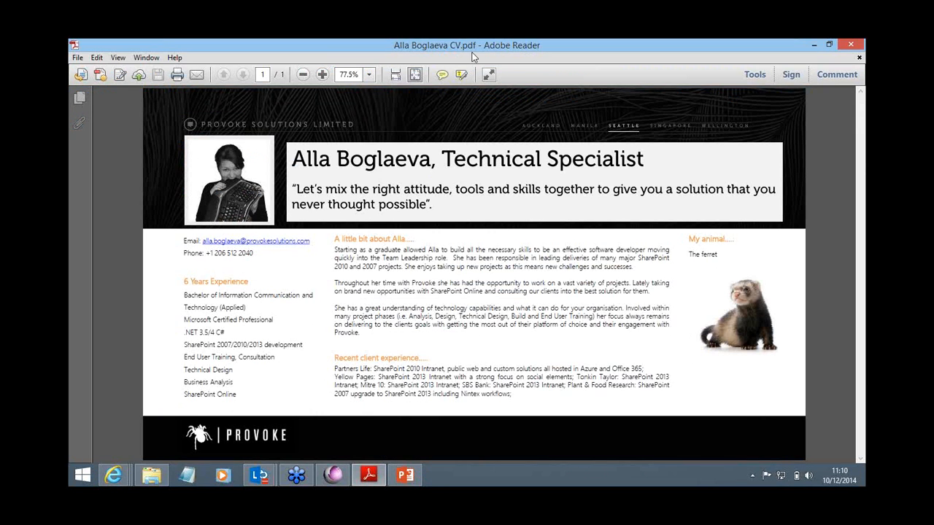
drag(407, 258, 483, 258)
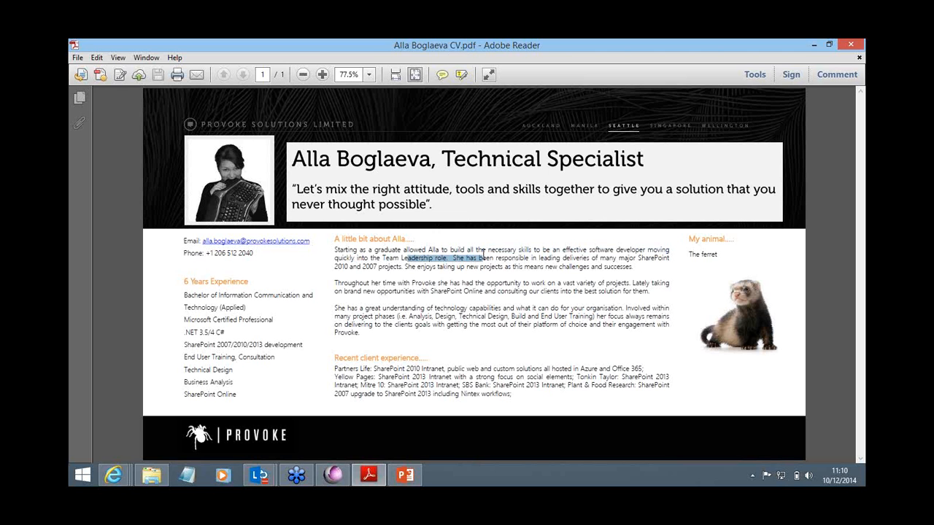
drag(396, 286, 440, 298)
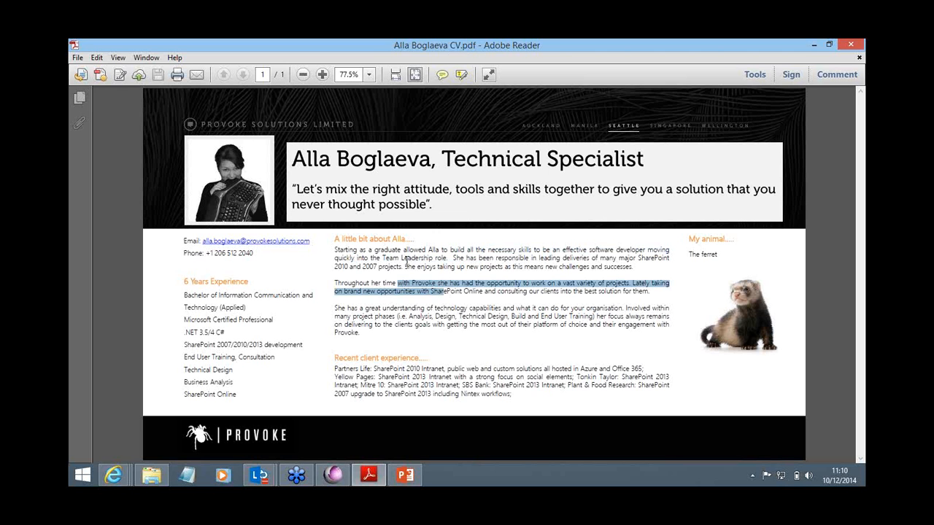
click(406, 266)
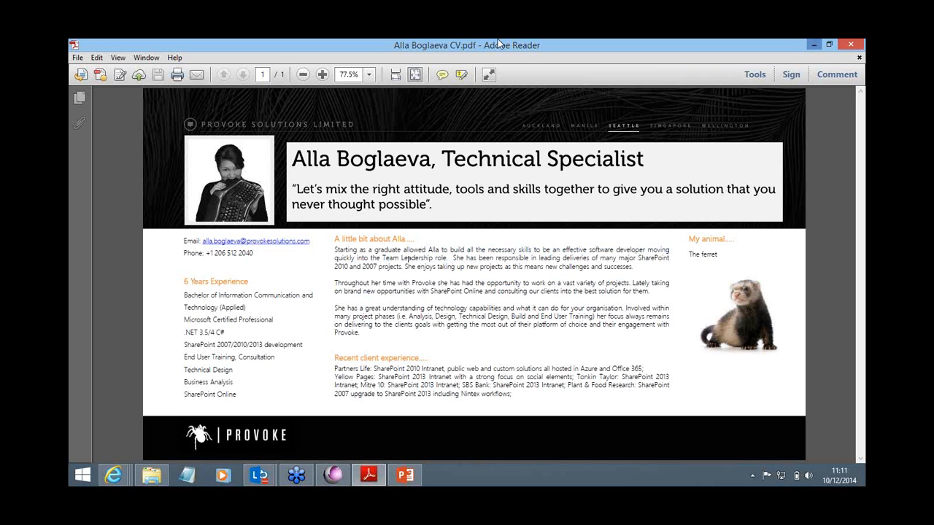
click(847, 44)
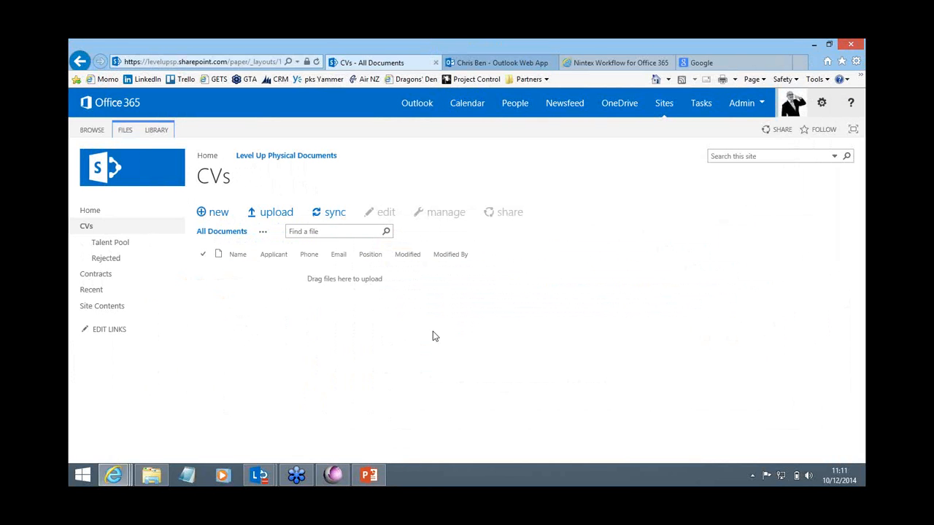
Step: Switch to PSI:Capture and start Capture / Import with the CVs document type
click(330, 478)
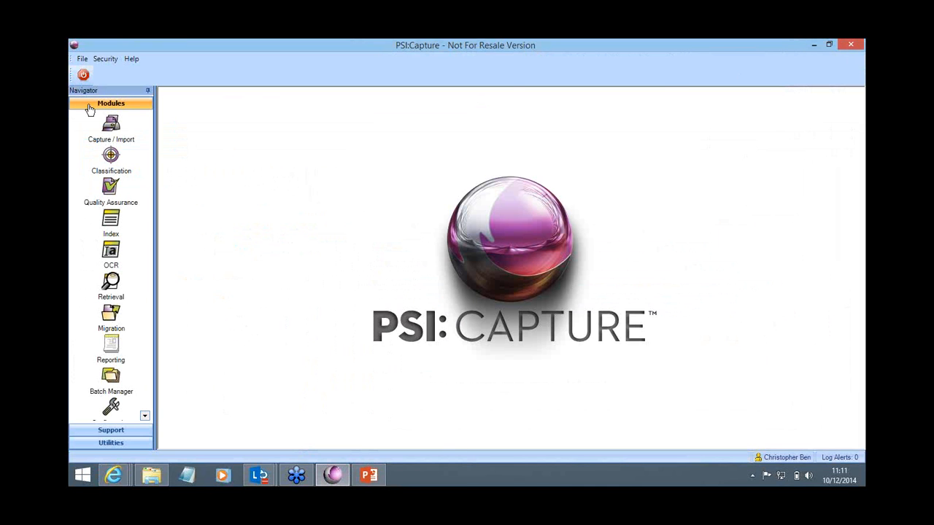
click(109, 130)
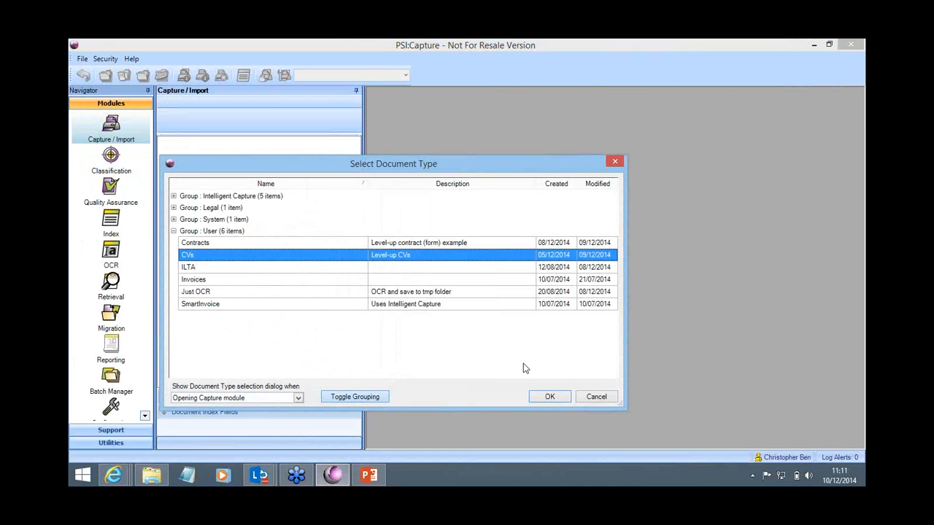
click(550, 397)
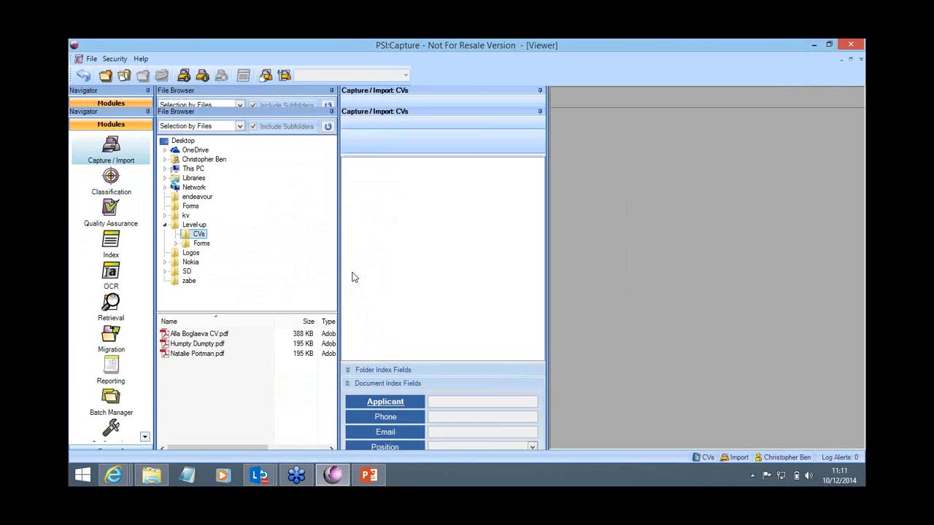
Step: Import the first CV PDF in the Level-up CVs folder as a new batch, keeping the default batch name
click(180, 318)
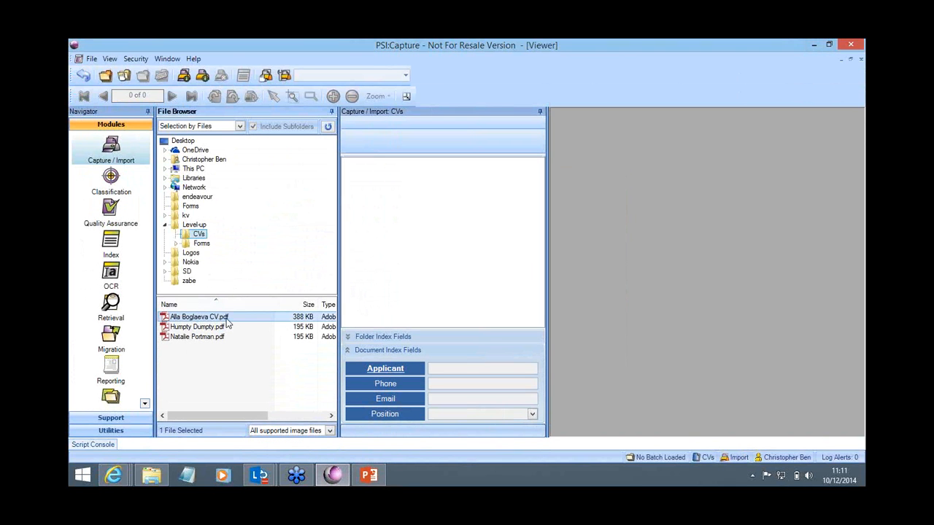
click(183, 76)
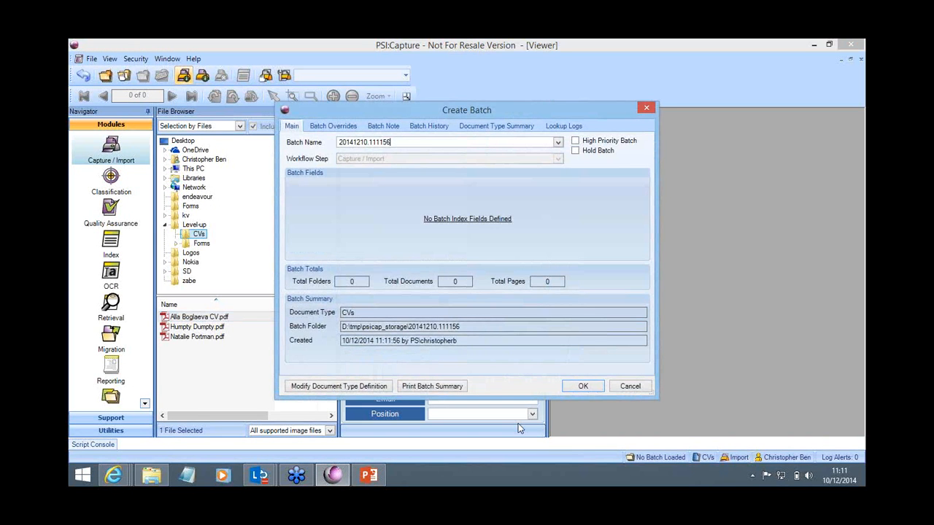
click(573, 383)
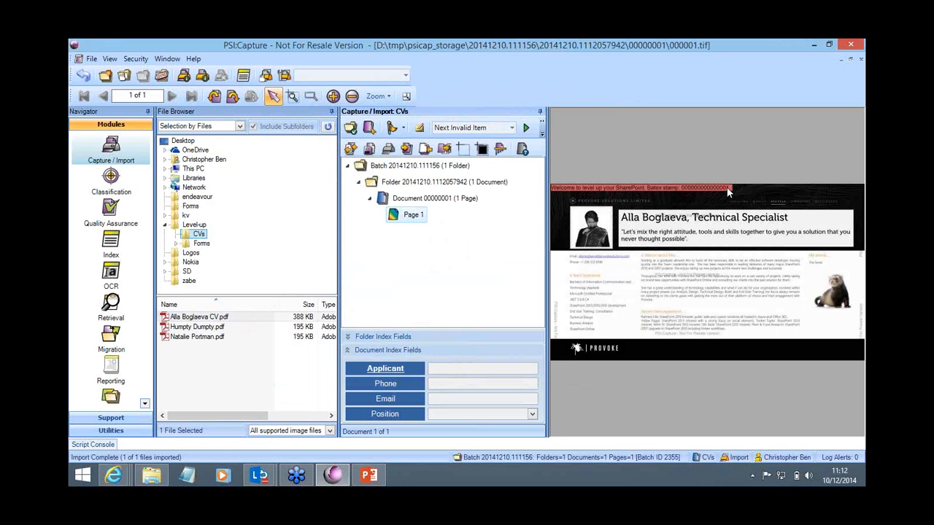
Step: Close the batch and continue it through OCR into the Index workflow step
click(161, 75)
click(443, 293)
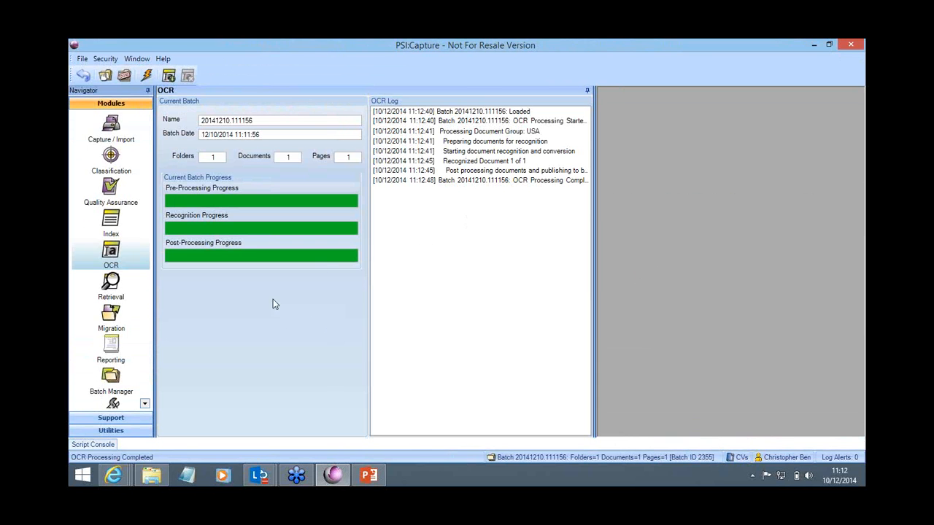
click(124, 75)
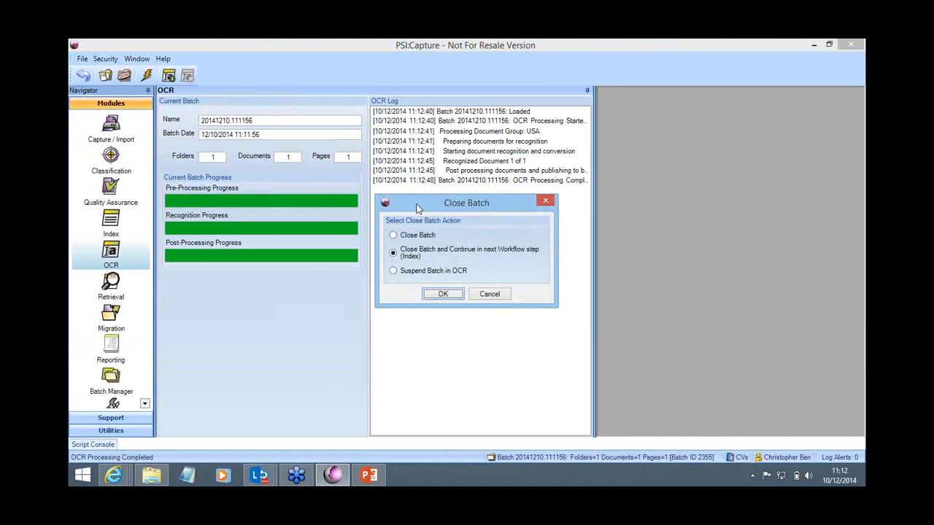
click(441, 294)
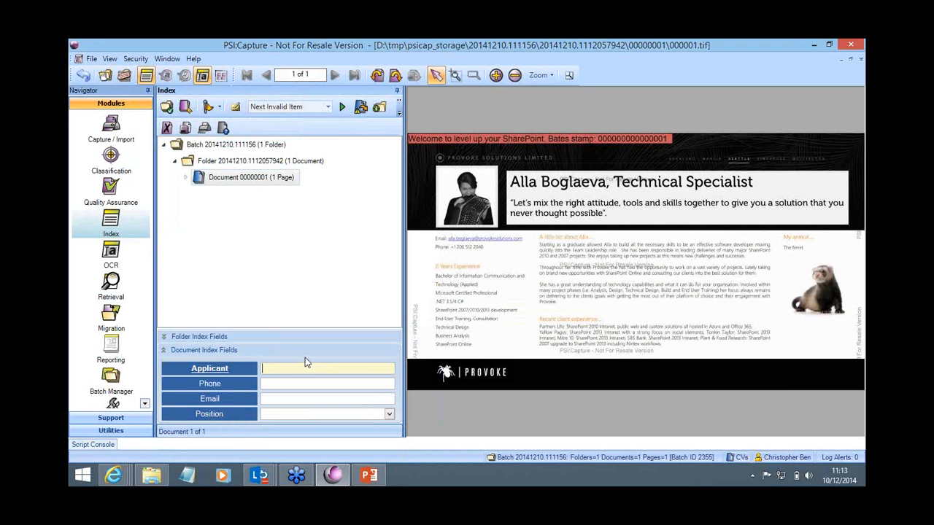
text(alla)
key(BackSpace)
key(BackSpace)
key(BackSpace)
key(BackSpace)
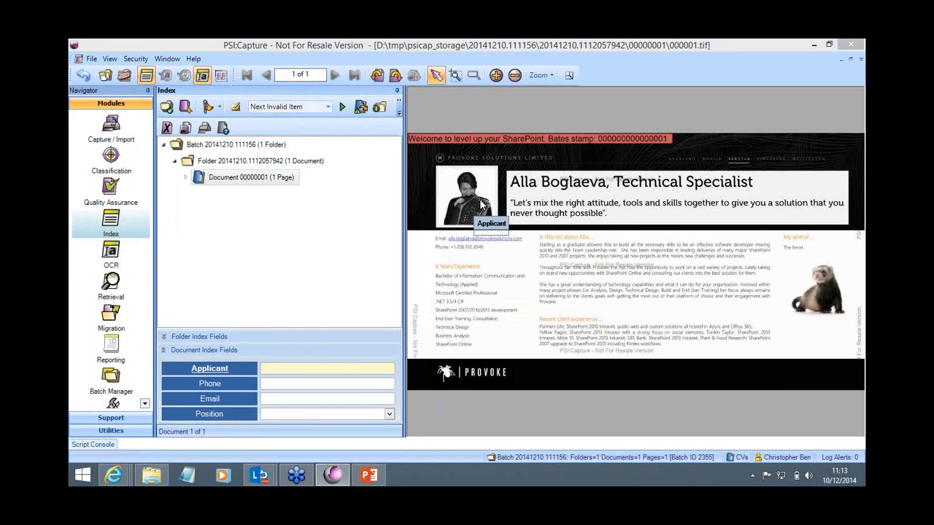
Step: Capture the applicant's full name from the CV heading, removing the stray final letter, and capture the phone number into the Phone field
drag(510, 198, 532, 209)
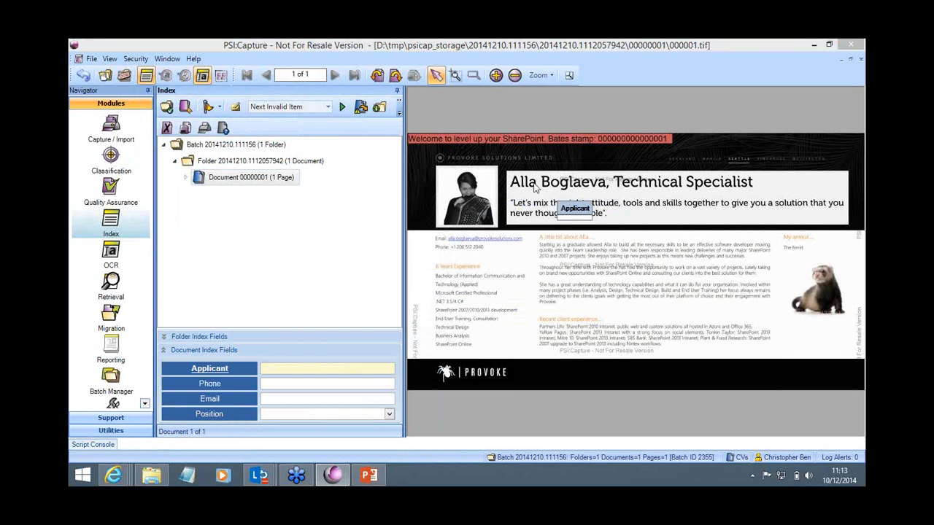
drag(523, 186, 559, 187)
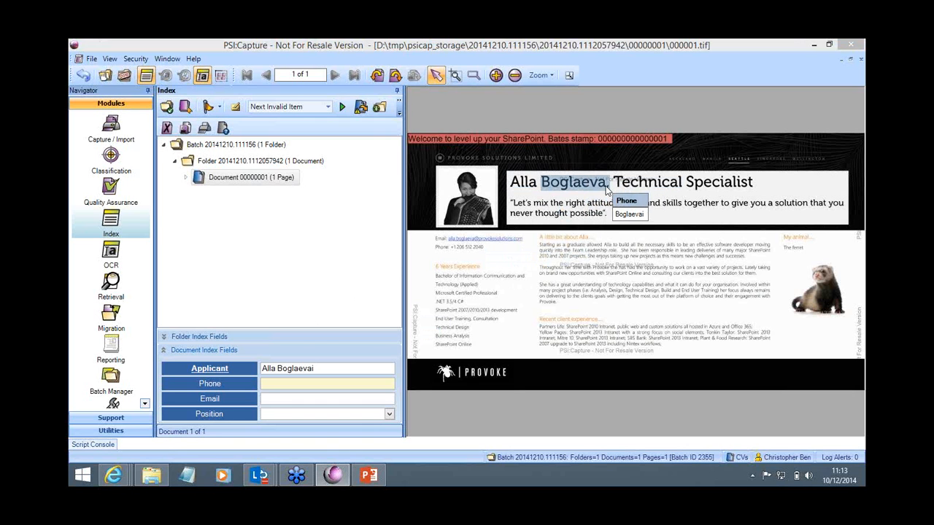
click(335, 367)
key(BackSpace)
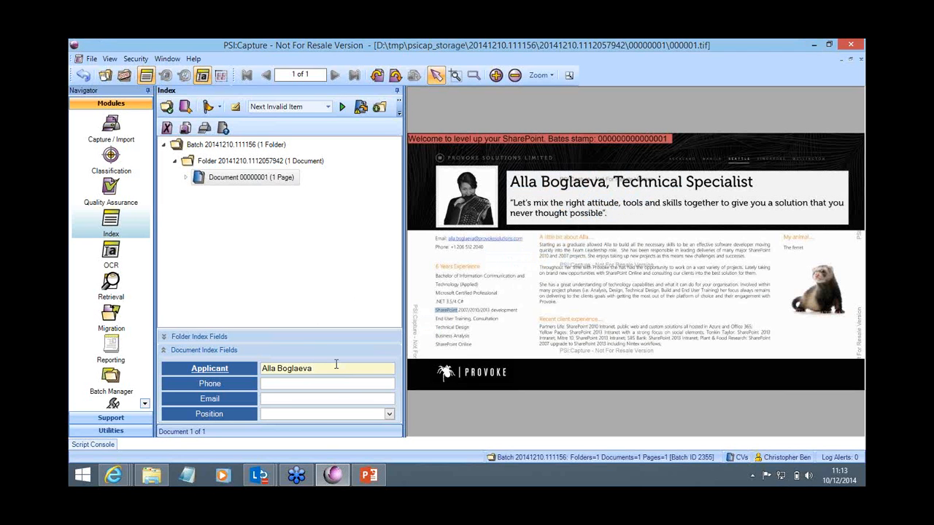
click(314, 384)
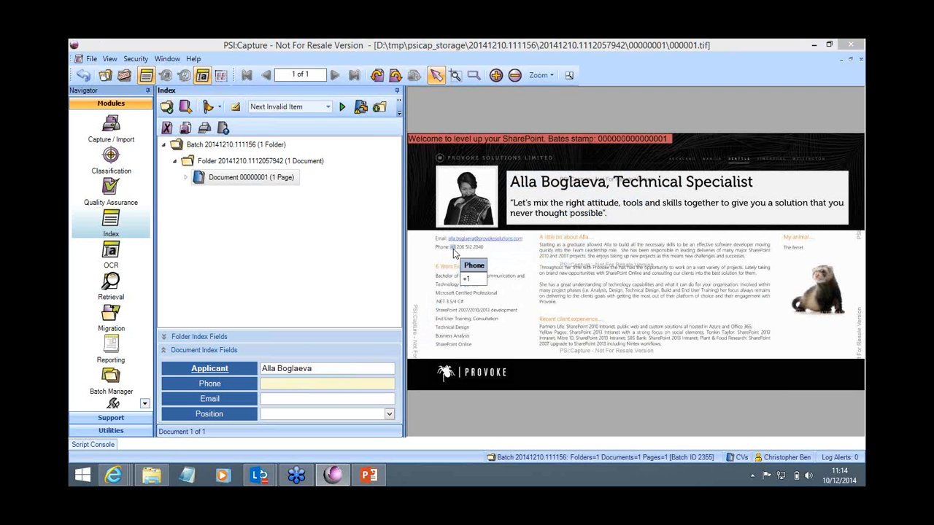
drag(453, 249, 481, 253)
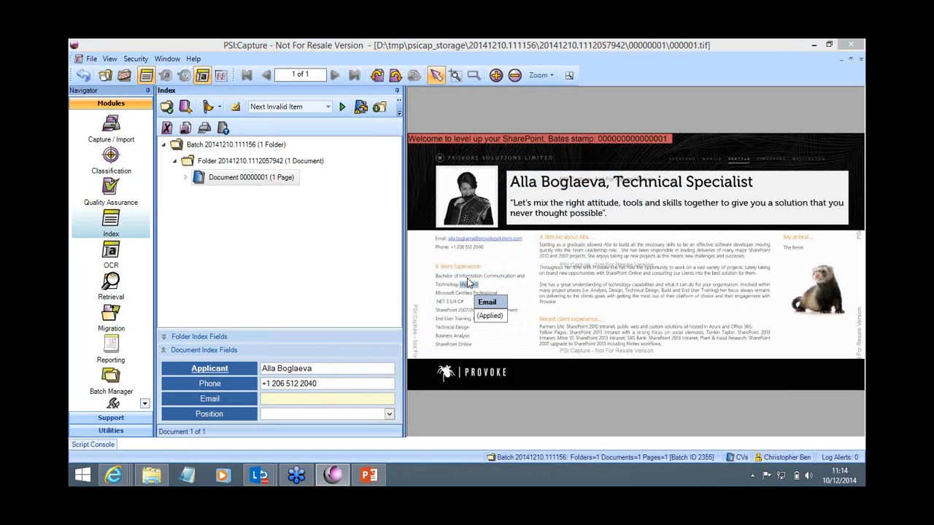
Step: Try capturing the word "Information" from the CV into the Email field, inspect the validation alert, and clear the entry
click(467, 277)
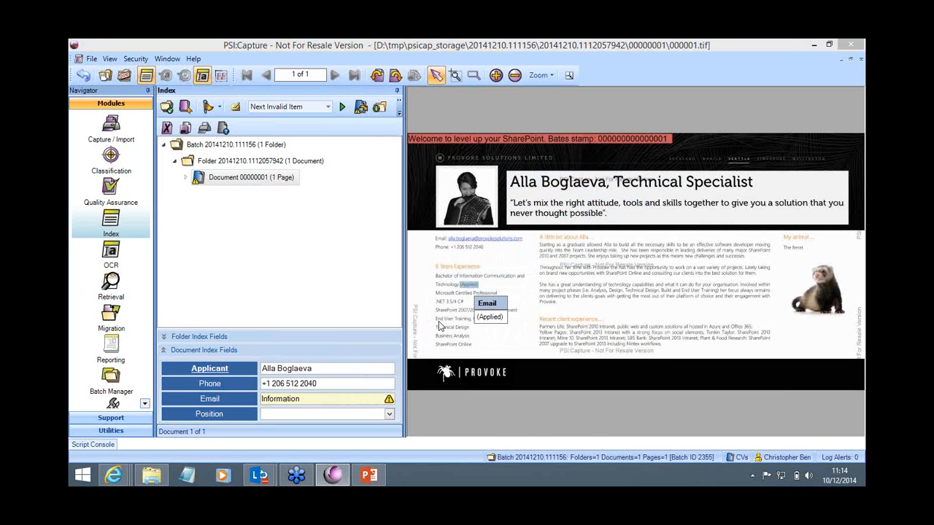
mouse_move(388, 401)
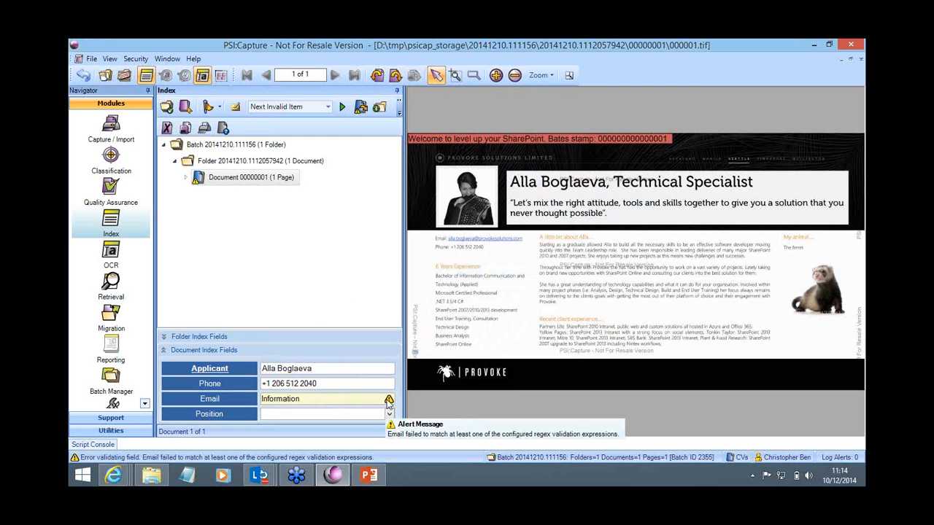
key(BackSpace)
key(BackSpace)
key(BackSpace)
key(BackSpace)
key(BackSpace)
key(BackSpace)
key(BackSpace)
key(BackSpace)
key(BackSpace)
key(BackSpace)
key(BackSpace)
Step: Capture the applicant's e-mail address from the CV into the Email field and set Position to Tech
click(494, 241)
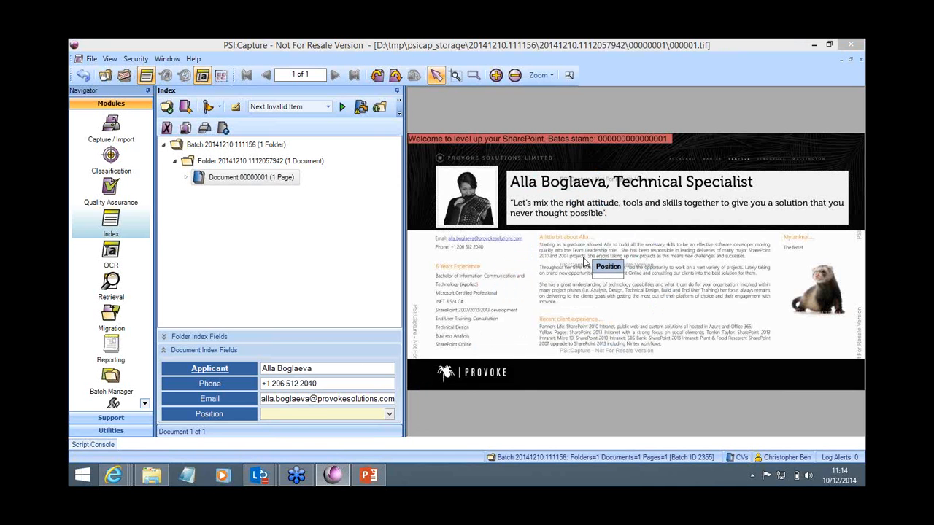
click(390, 415)
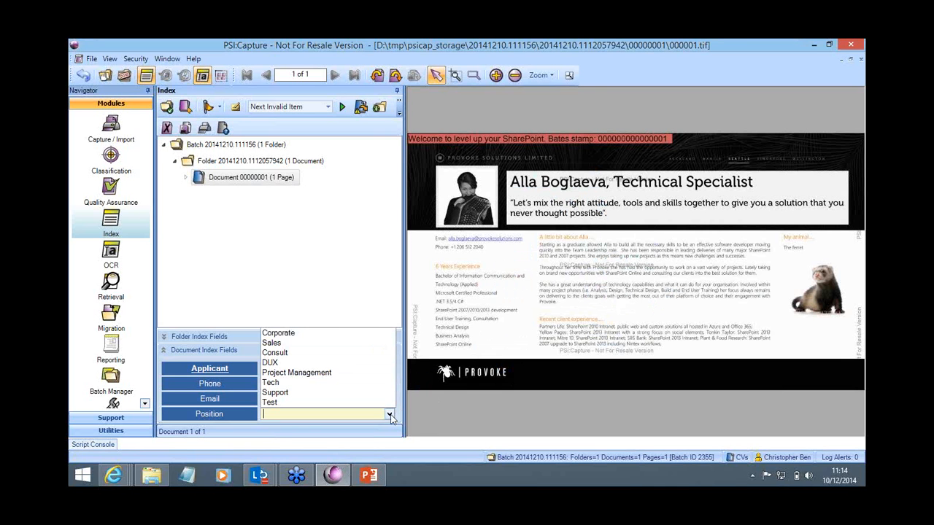
click(390, 415)
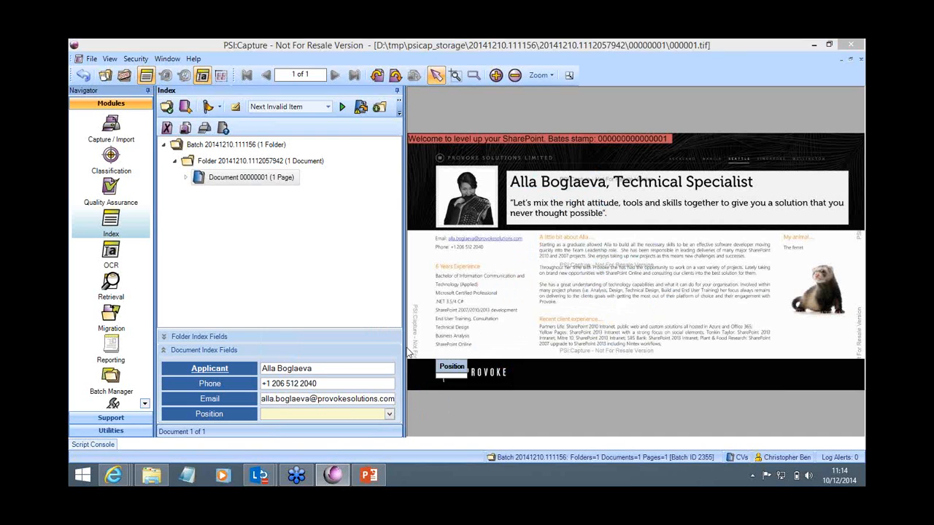
click(389, 415)
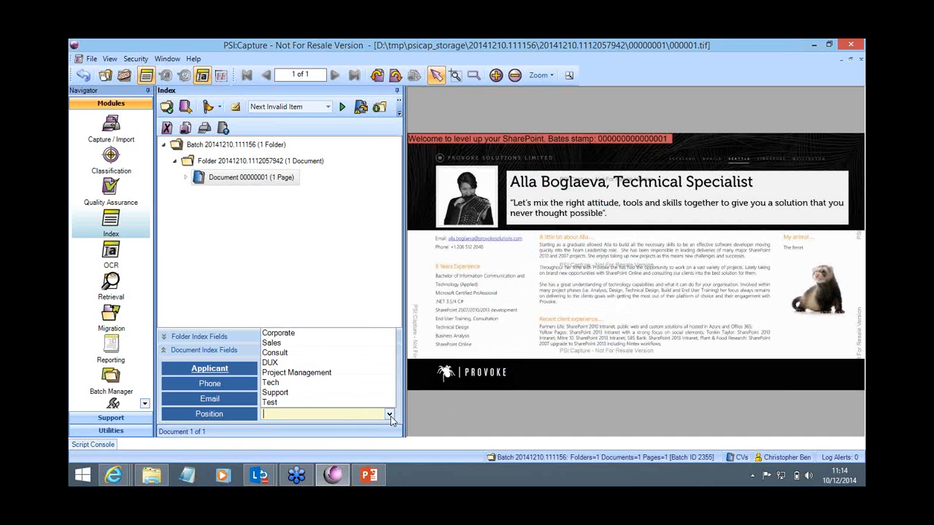
click(280, 385)
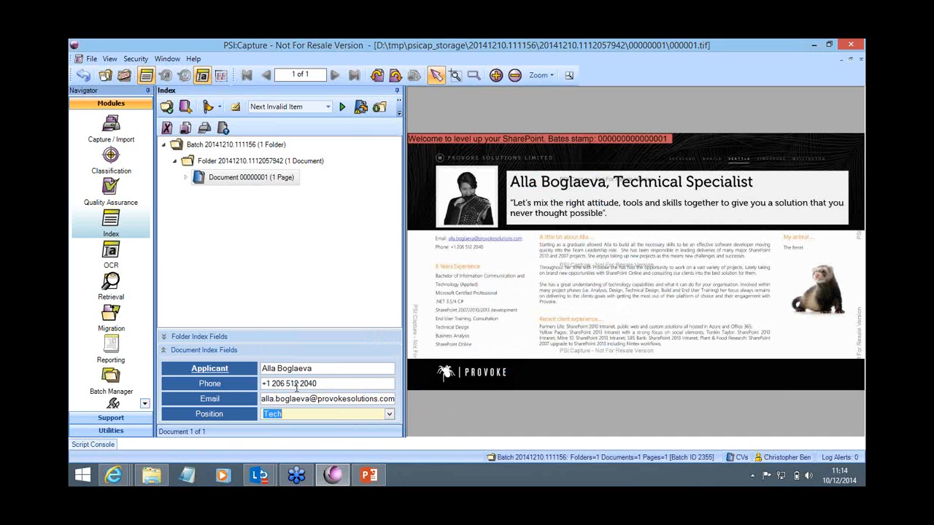
Step: Close the indexed batch and continue it into the Migration workflow step
click(125, 76)
click(444, 299)
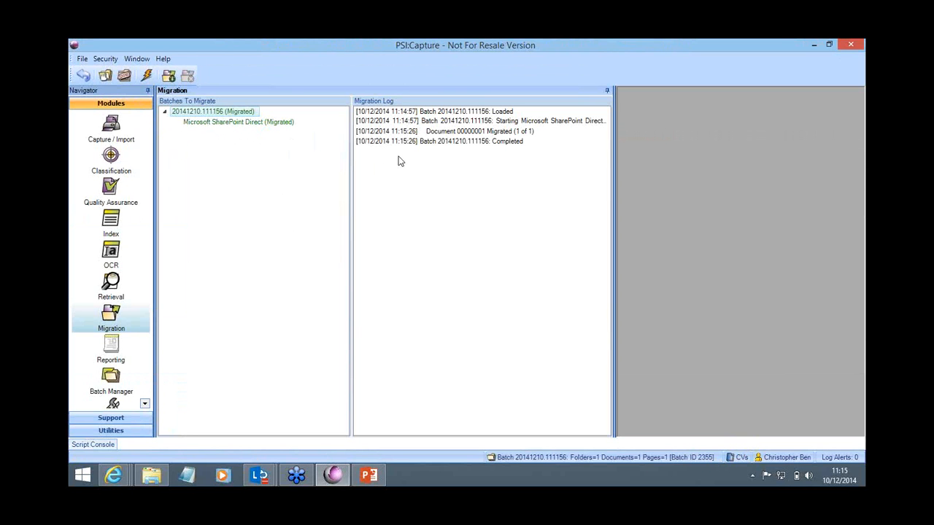
Step: Switch to the SharePoint CVs library in Internet Explorer, reload its list, and open the migrated CV document
mouse_move(109, 477)
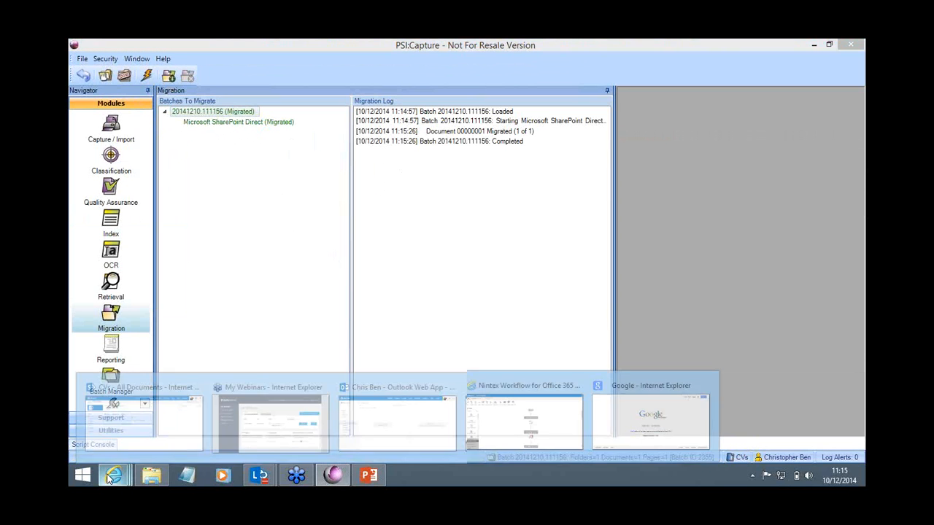
click(139, 421)
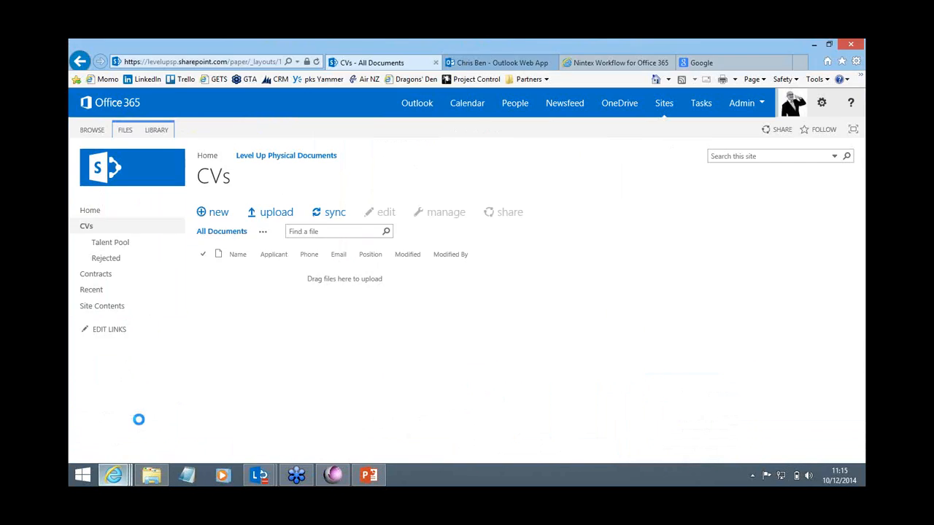
click(85, 228)
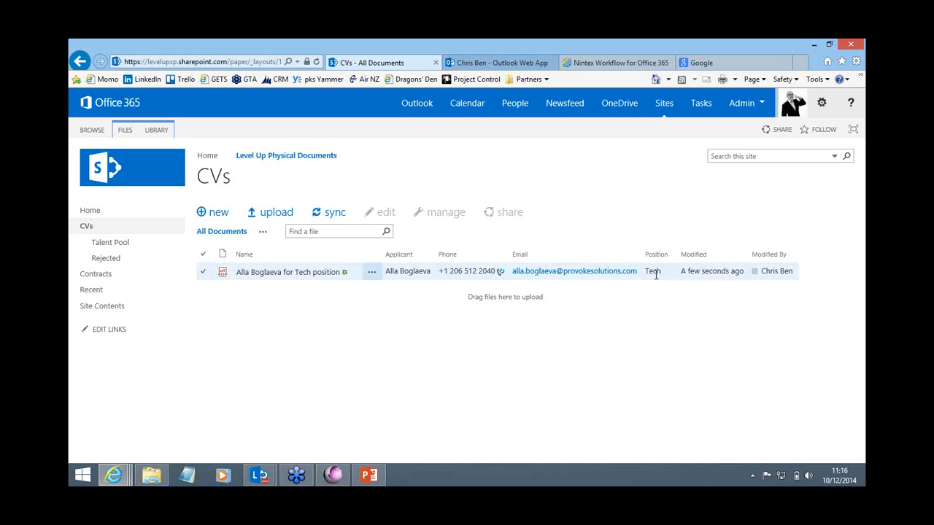
click(272, 275)
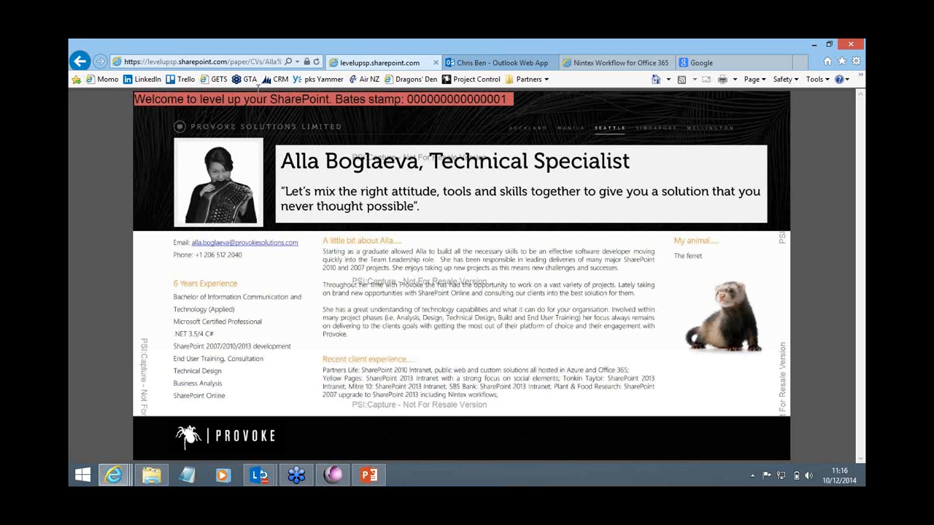
Step: Go back from the CV document to the CVs library, and search Google for "resume examples" in the other browser tab
click(81, 60)
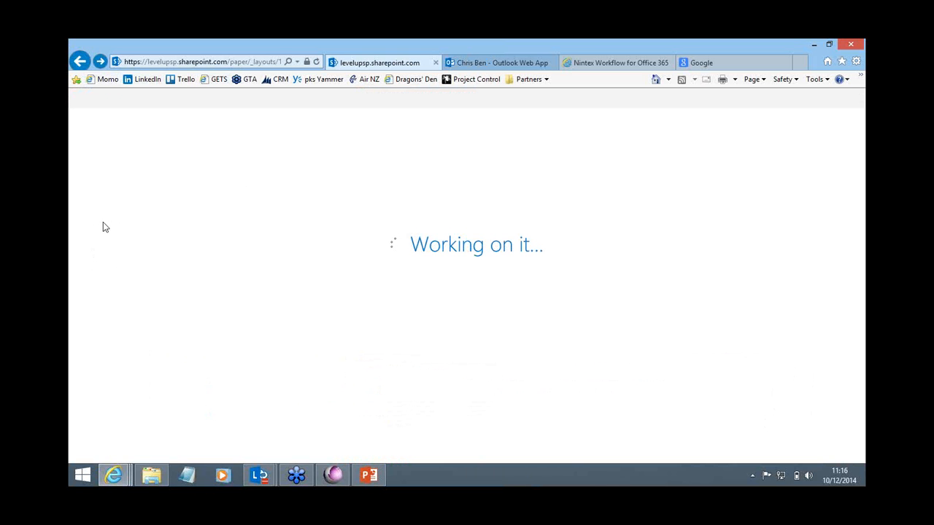
click(704, 63)
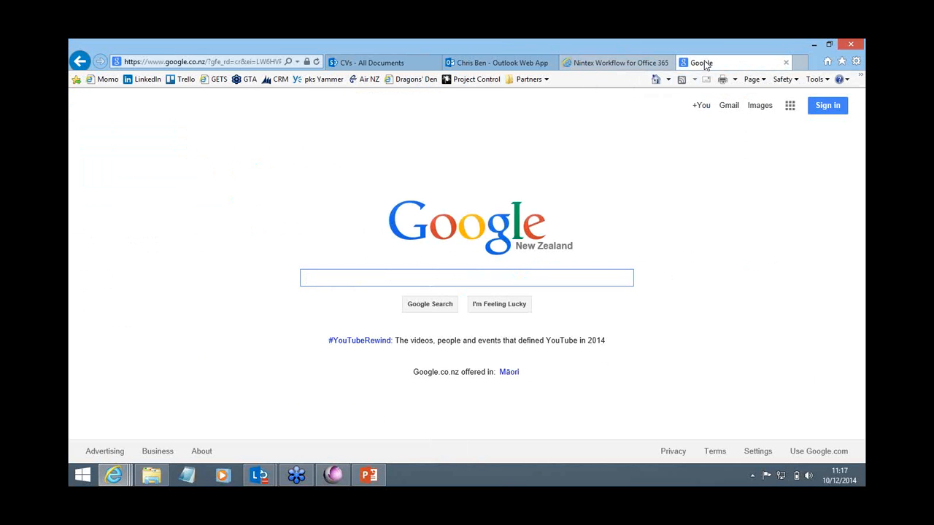
text(resume)
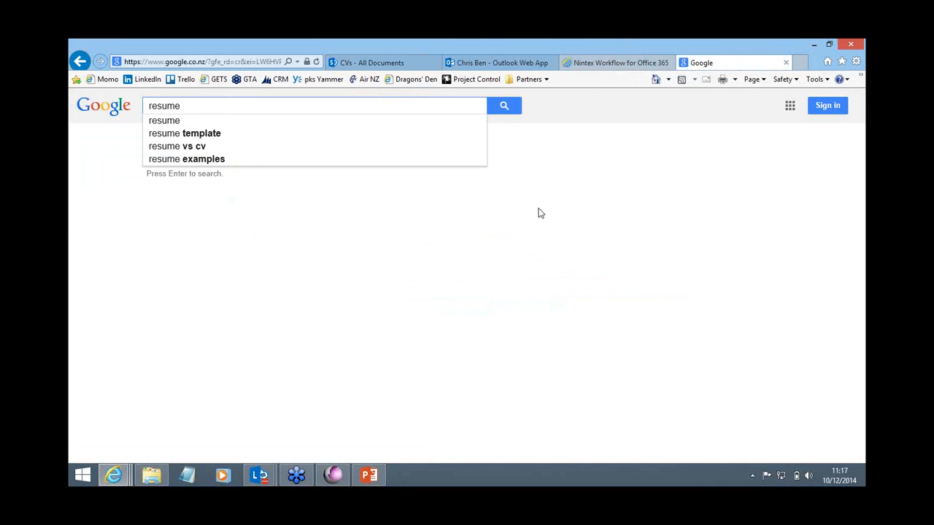
key(Down)
key(Down)
key(Down)
key(Down)
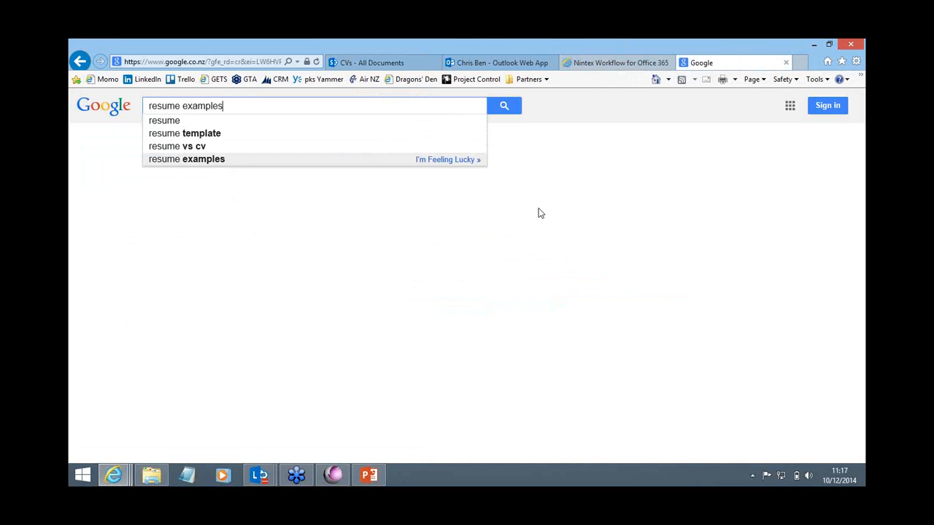
key(Return)
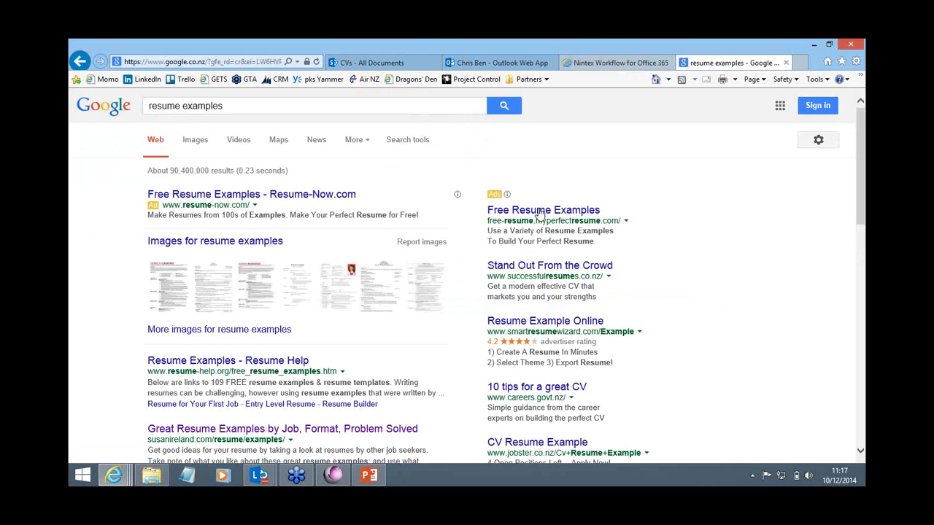
Step: Open the image results for resume examples and view the acting resume sample as a full image
click(347, 255)
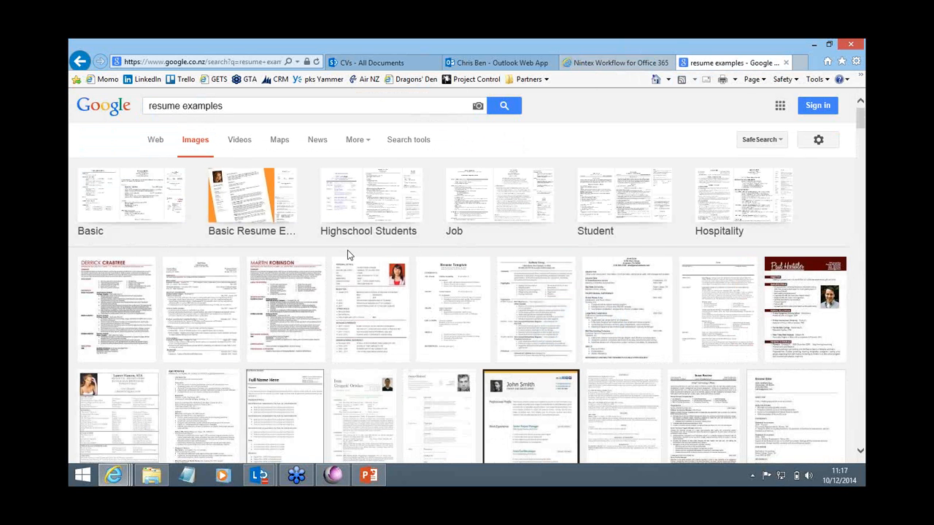
click(111, 411)
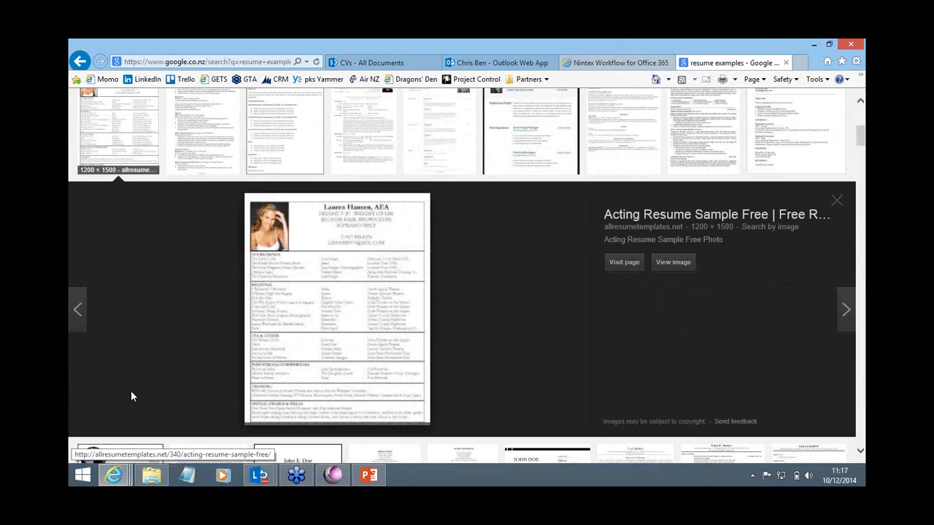
click(673, 263)
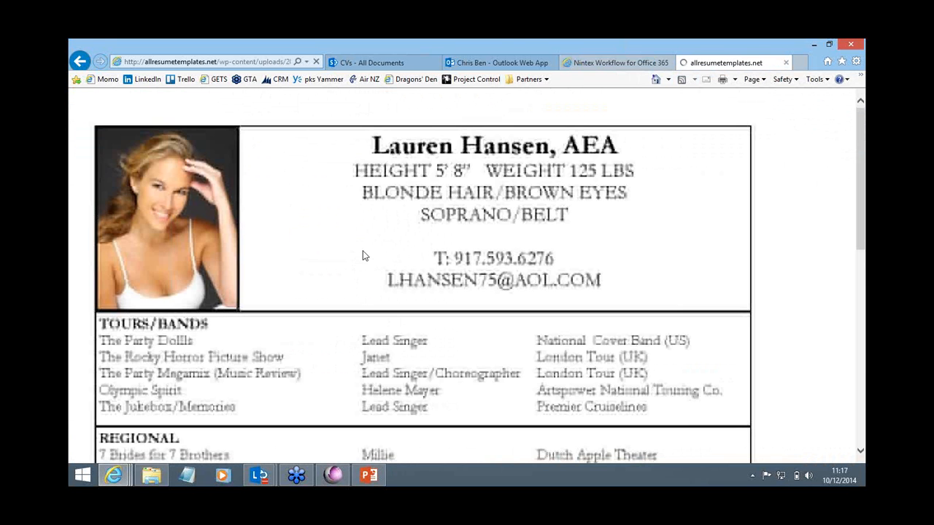
Step: Save the resume picture as Acting-Resume-Sample-Free.jpg in the CVs folder inside Level-up on the Desktop
right_click(344, 226)
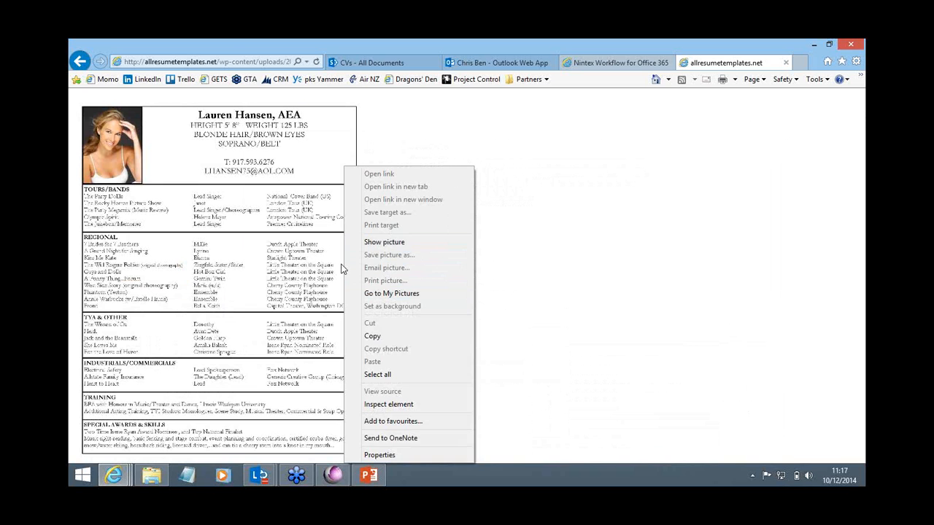
right_click(209, 221)
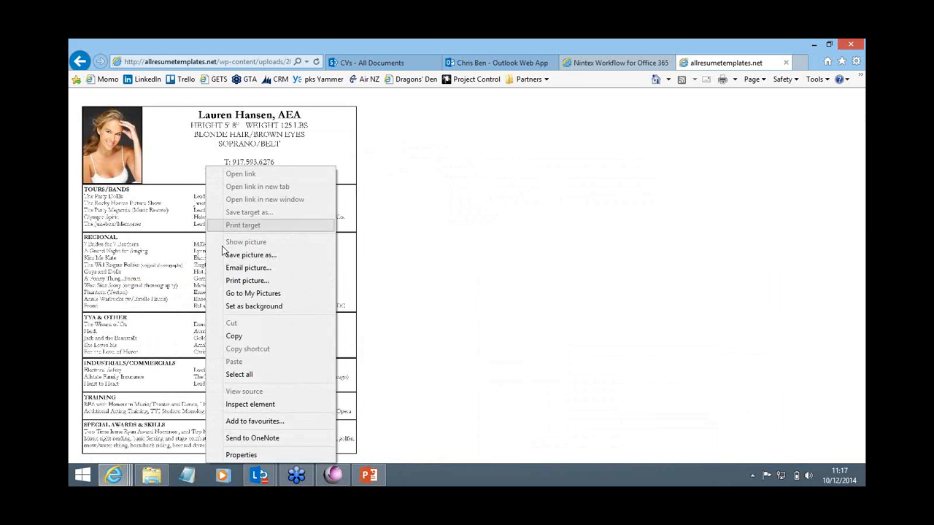
click(234, 256)
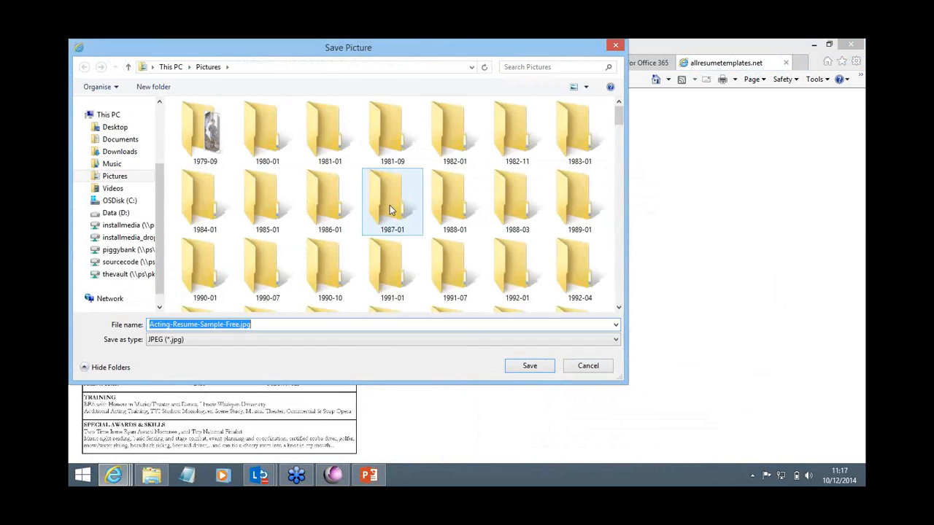
click(110, 128)
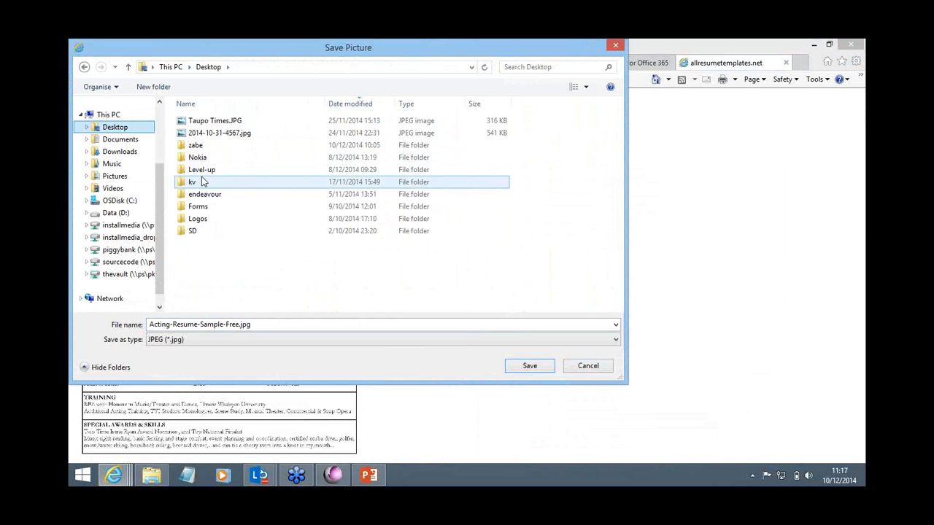
double_click(201, 169)
double_click(193, 120)
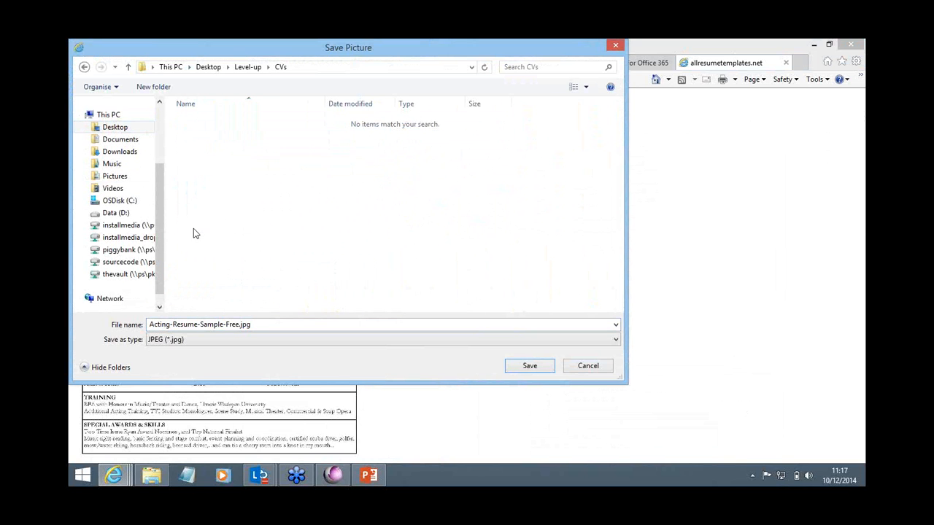
click(531, 369)
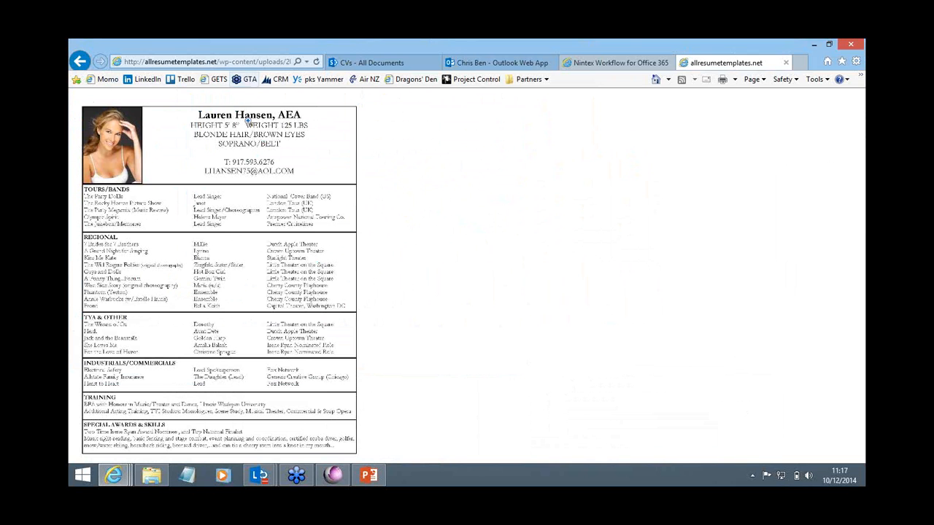
Step: Switch to PSI:Capture, close the migrated batch, and start the Capture / Import module with the CVs document type
click(333, 475)
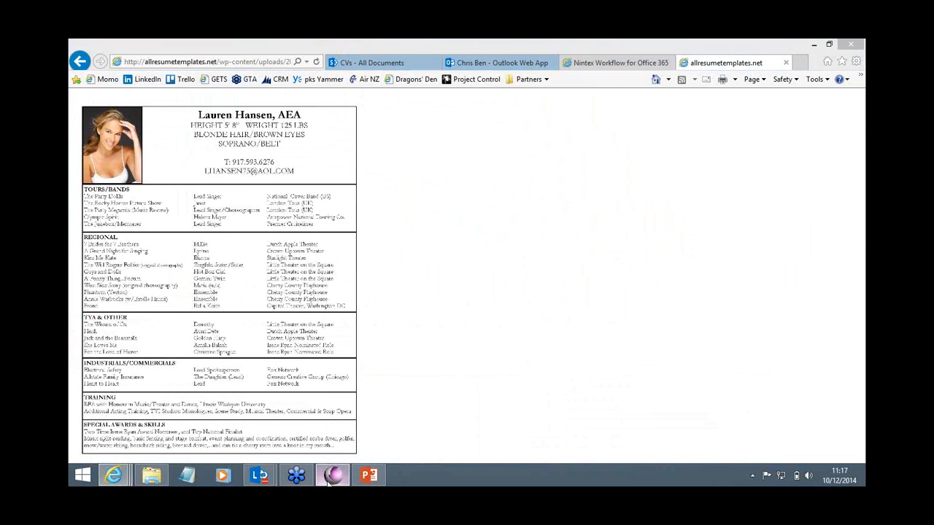
click(111, 130)
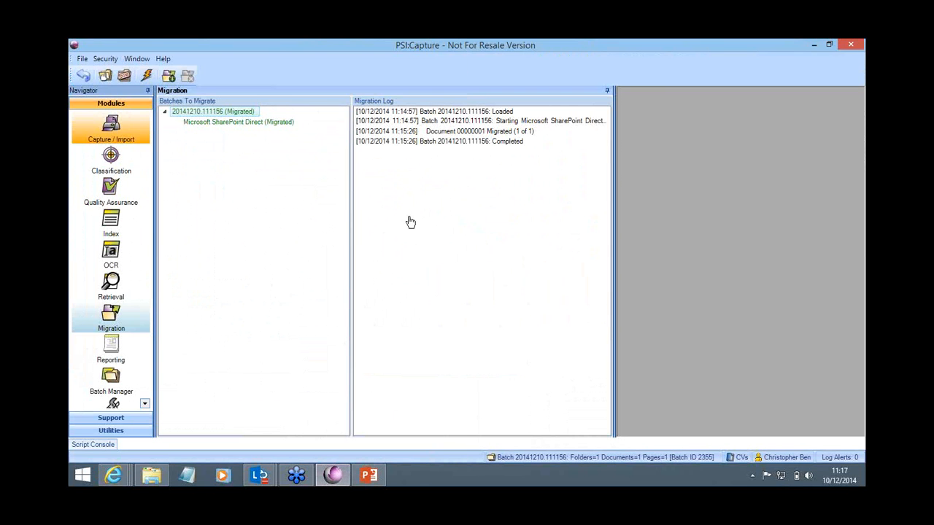
click(443, 293)
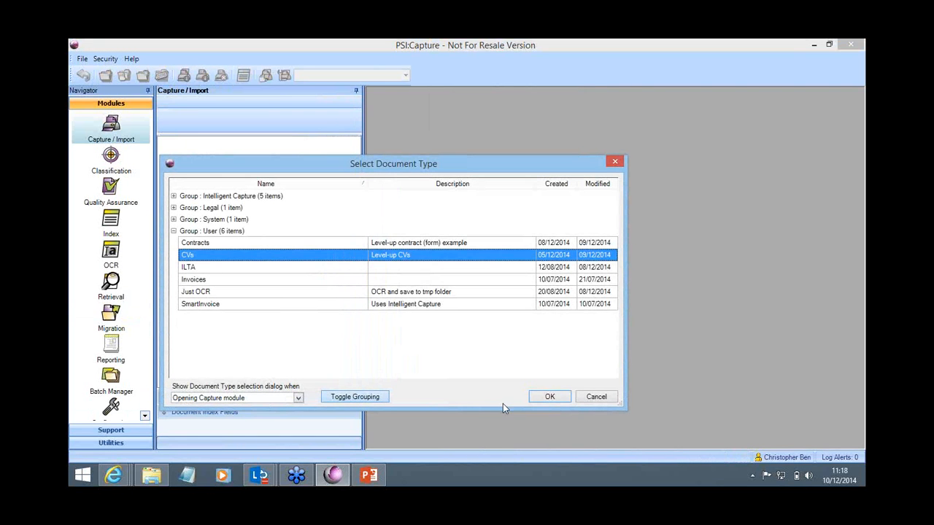
click(540, 401)
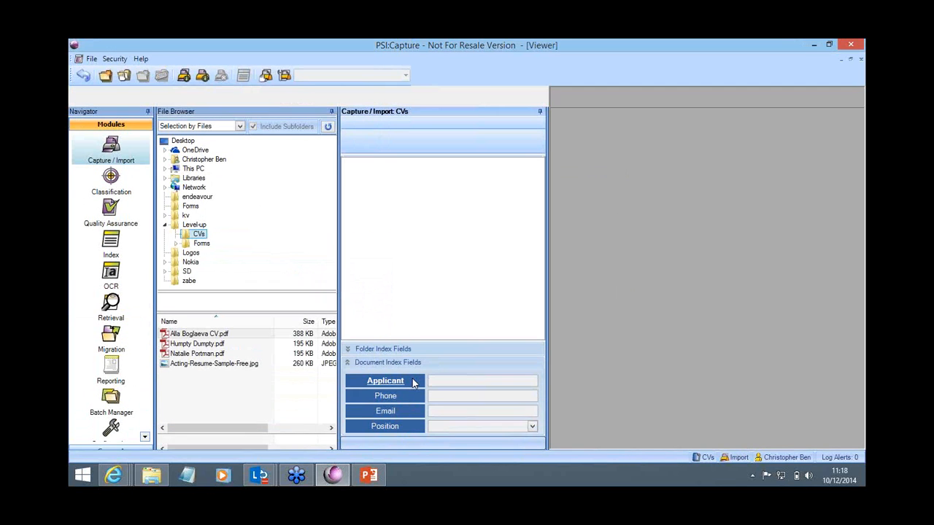
Step: Import Humpty Dumpty.pdf and Acting-Resume-Sample-Free.jpg together into a new batch, and dismiss the contact availability notification
click(195, 327)
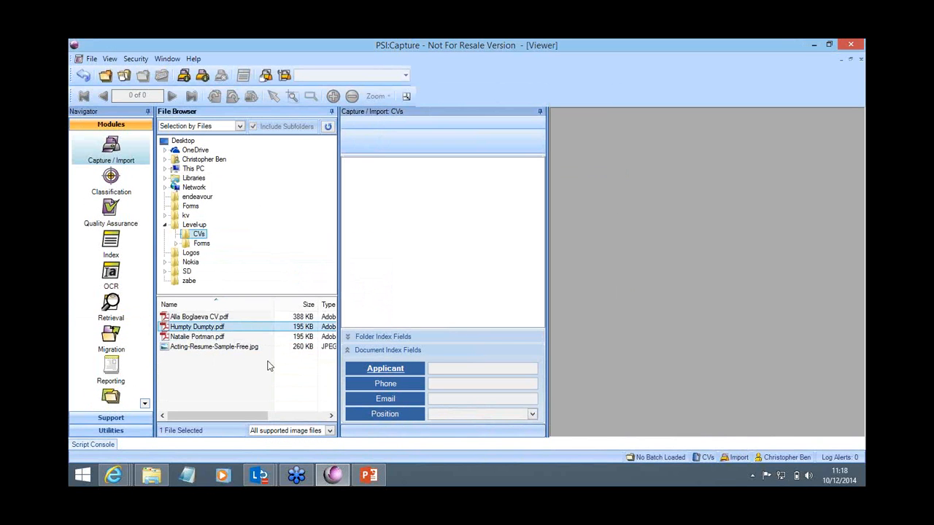
ctrl+click(211, 347)
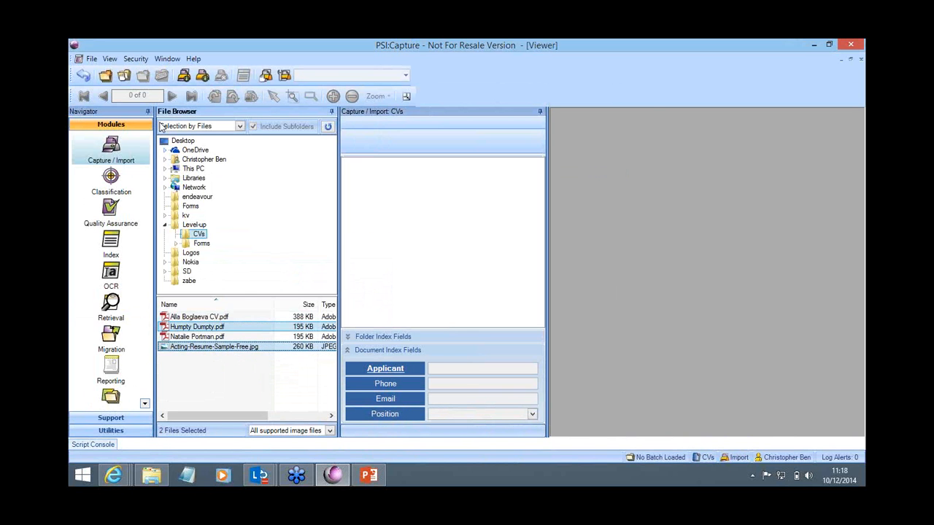
click(183, 76)
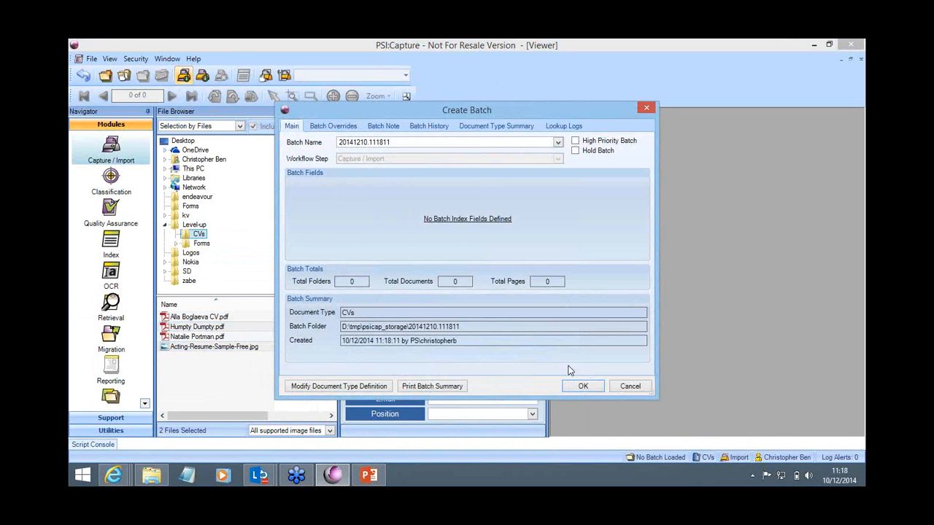
click(583, 385)
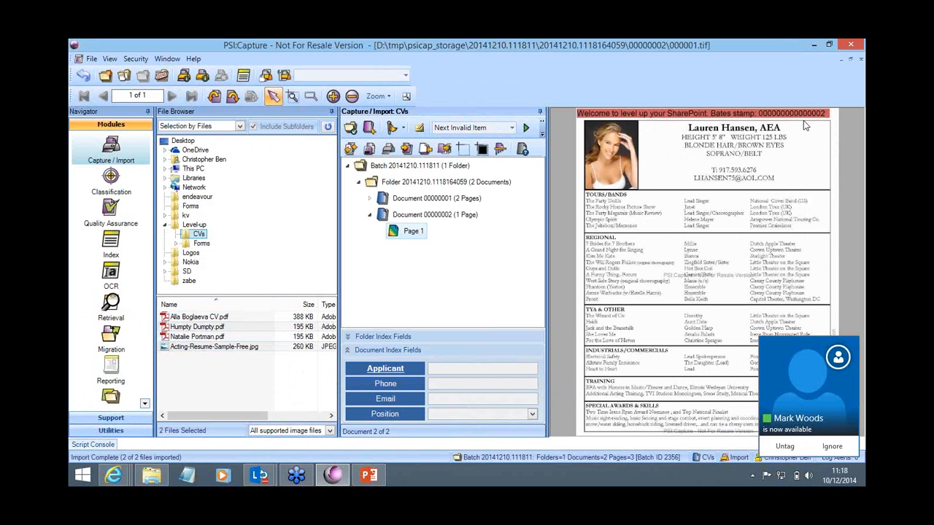
click(786, 446)
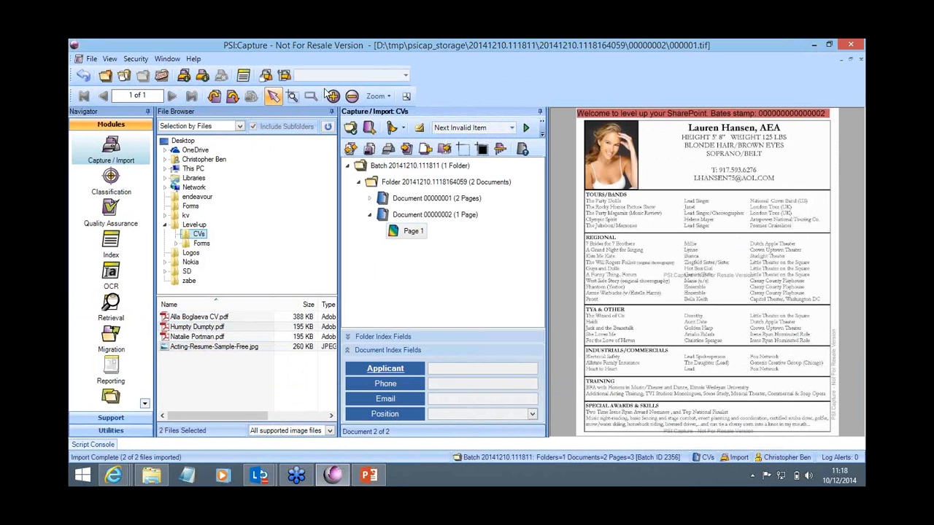
Step: Close the batch into the OCR workflow step, let recognition finish, and continue it into the Index step
click(162, 75)
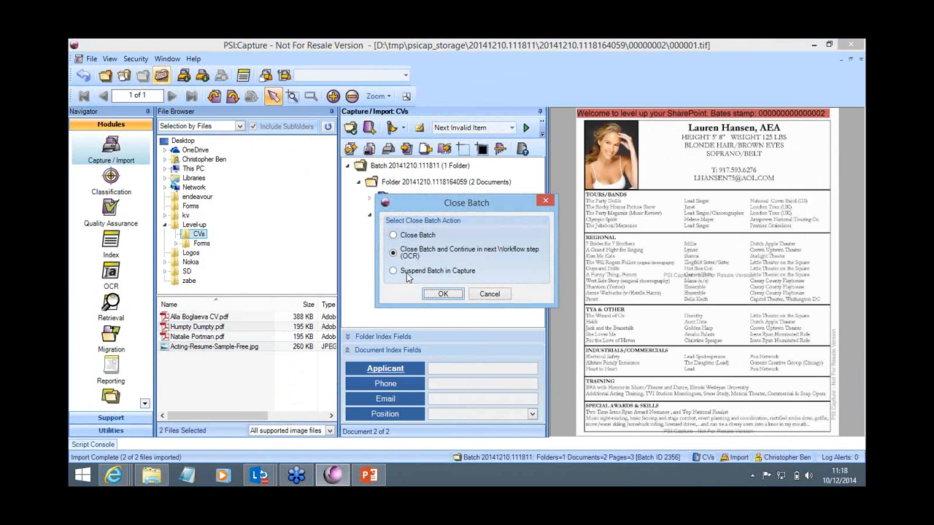
click(452, 294)
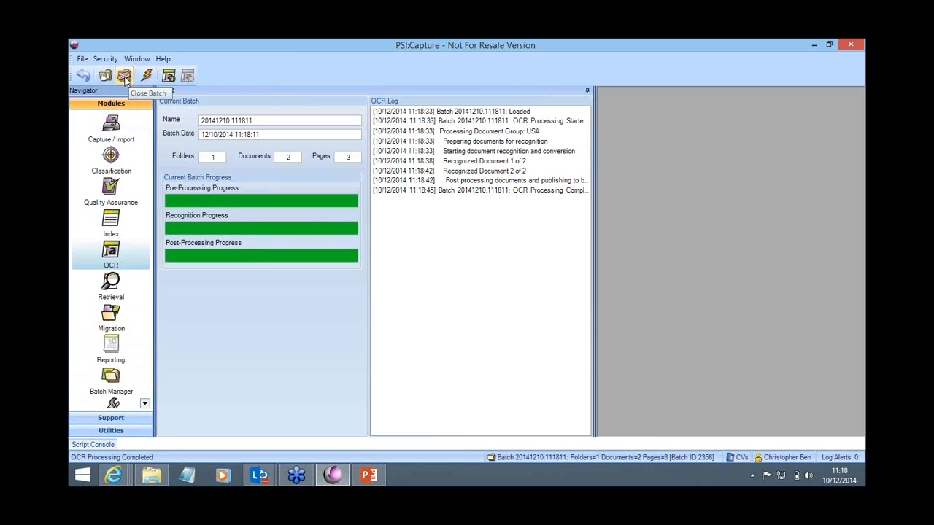
click(124, 75)
click(443, 295)
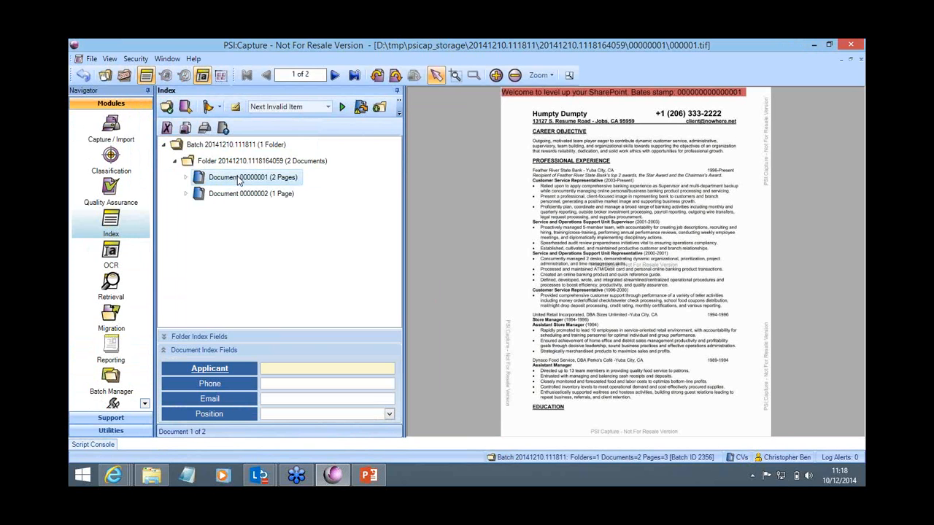
Step: Index the first document by capturing the applicant's name, phone and e-mail from the CV and setting Position to Project Management
mouse_move(540, 119)
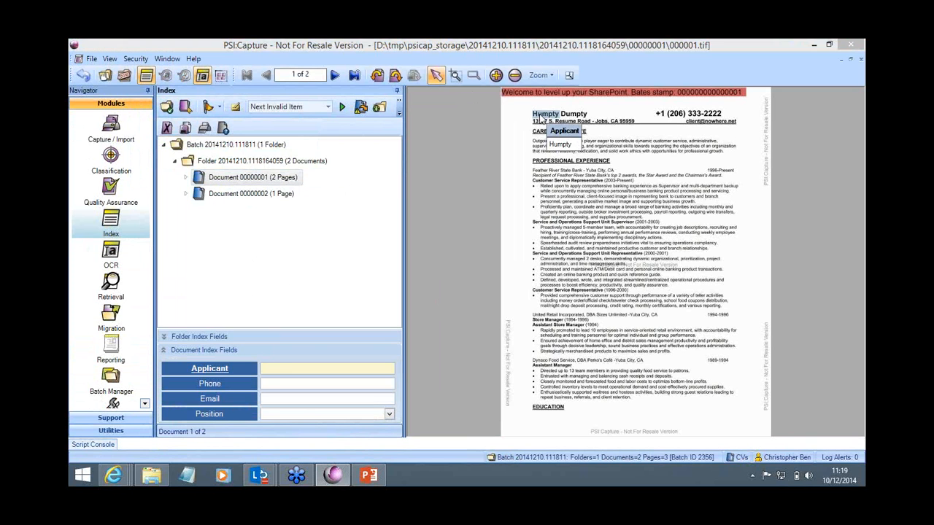
drag(540, 119, 587, 118)
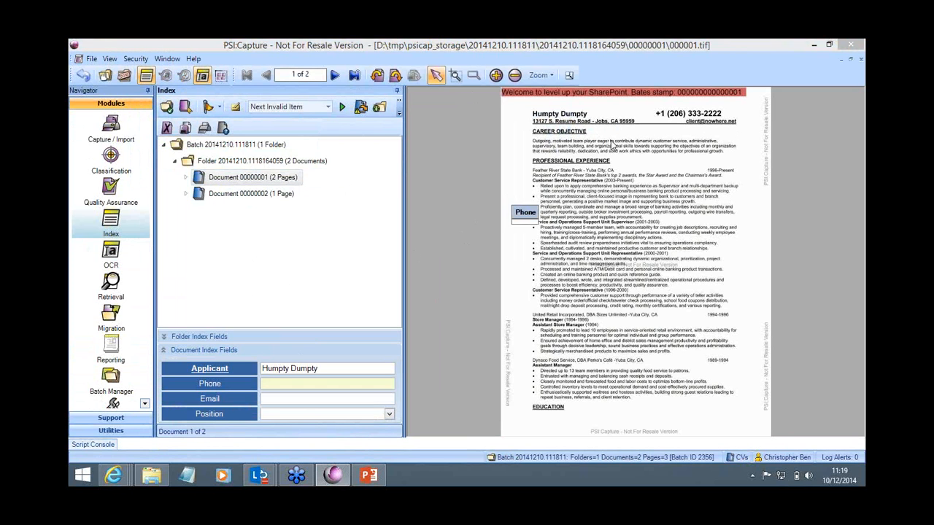
drag(660, 116, 735, 121)
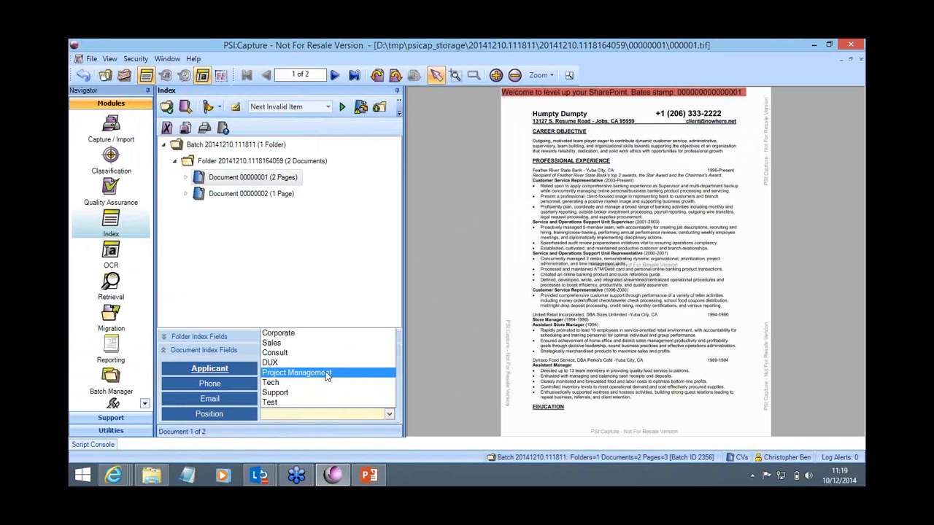
click(329, 373)
Step: Select the second document and capture the applicant's name without its trailing comma and phone number from the resume into their fields
click(213, 195)
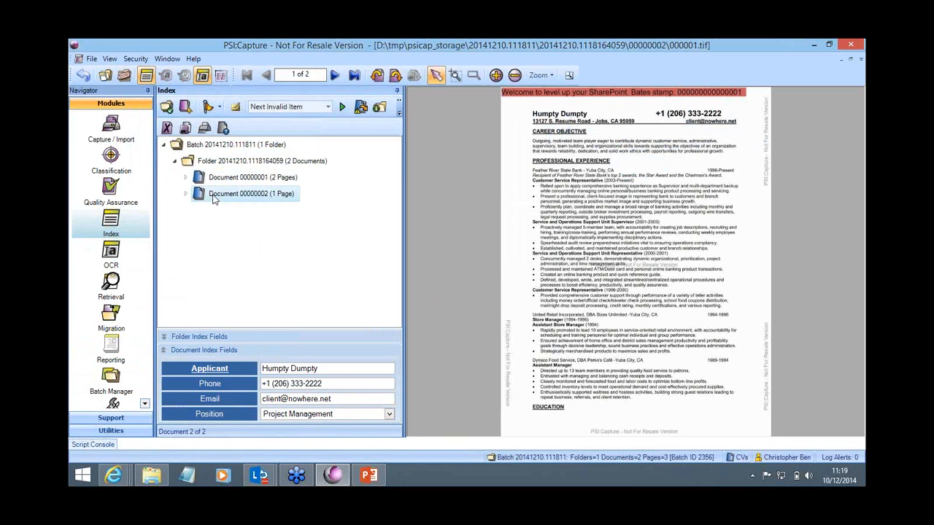
click(276, 367)
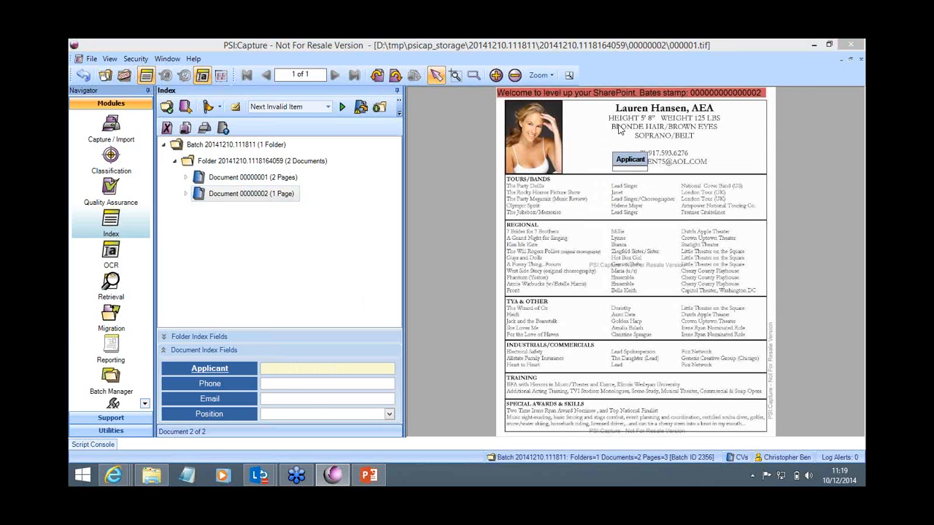
click(648, 110)
drag(649, 110, 683, 110)
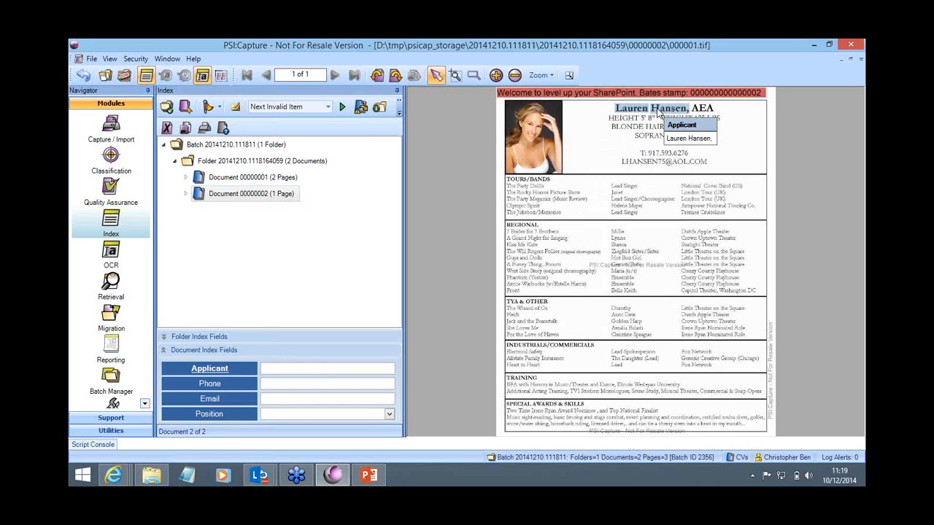
click(328, 368)
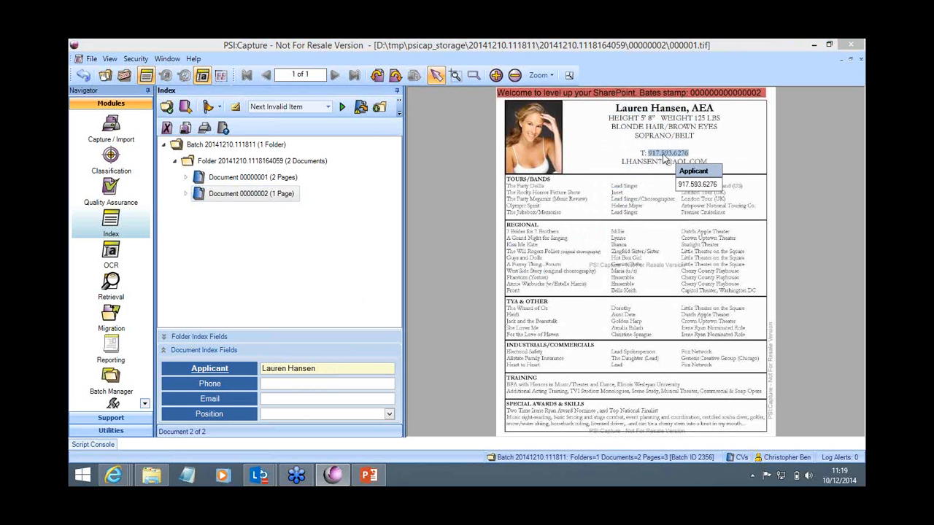
key(Tab)
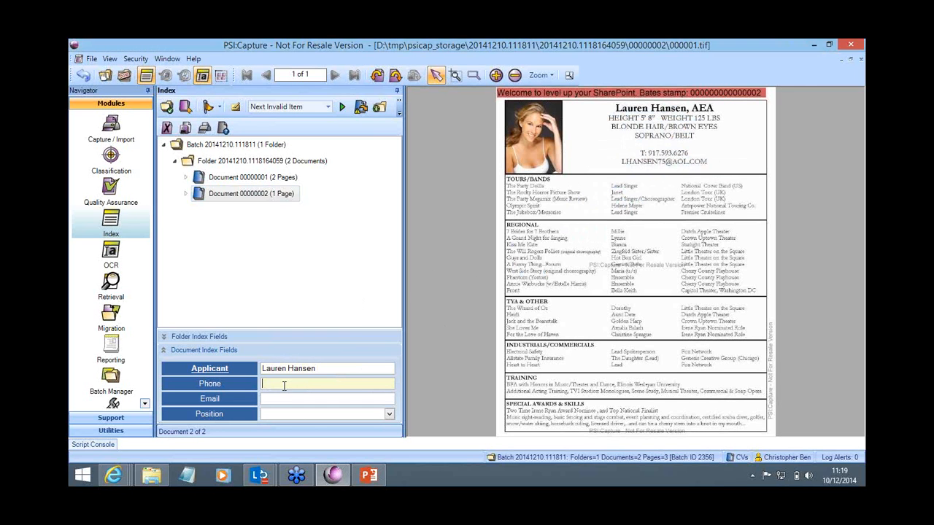
click(651, 156)
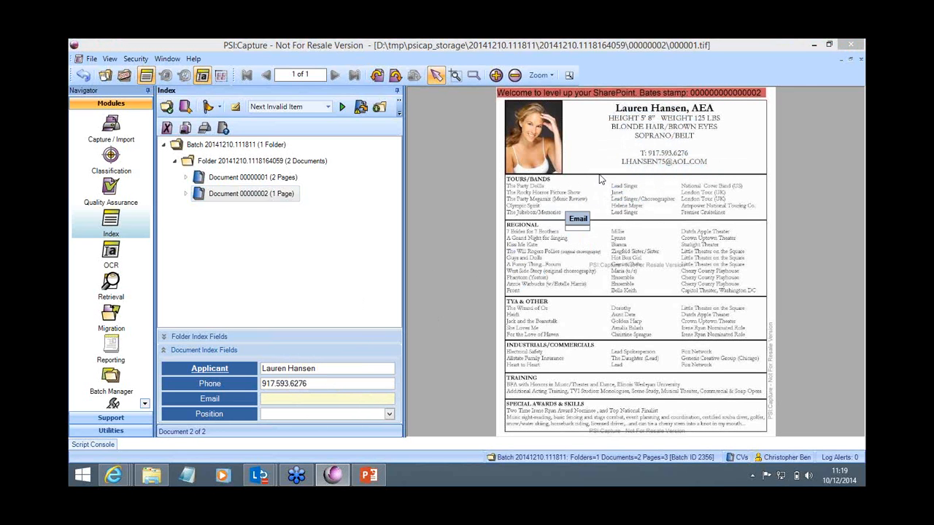
Step: Finish indexing the second document with the applicant's e-mail and Position Corporate, and close the batch into the Migration step
click(630, 169)
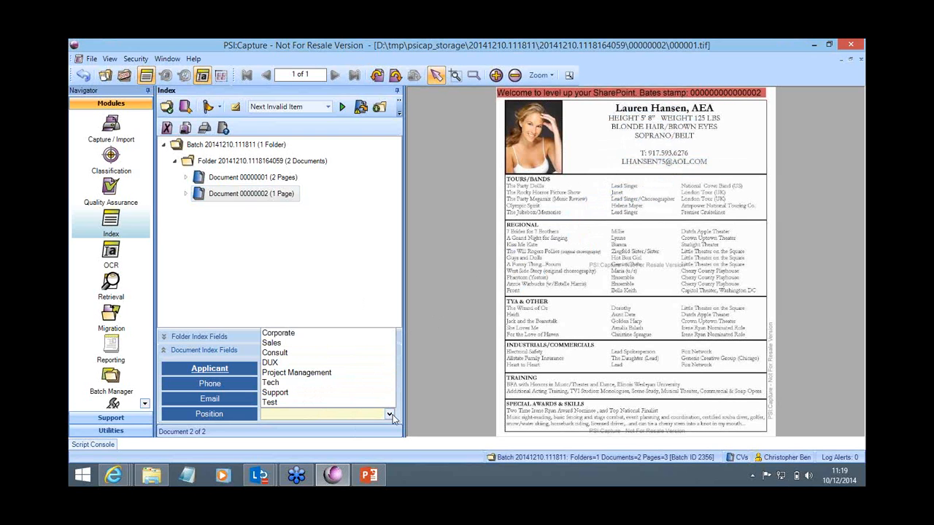
click(279, 332)
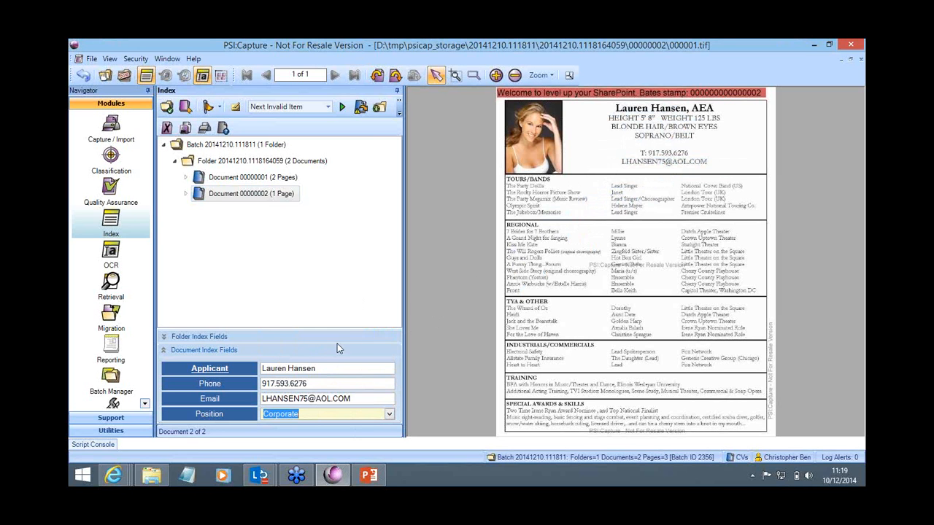
click(124, 75)
click(442, 294)
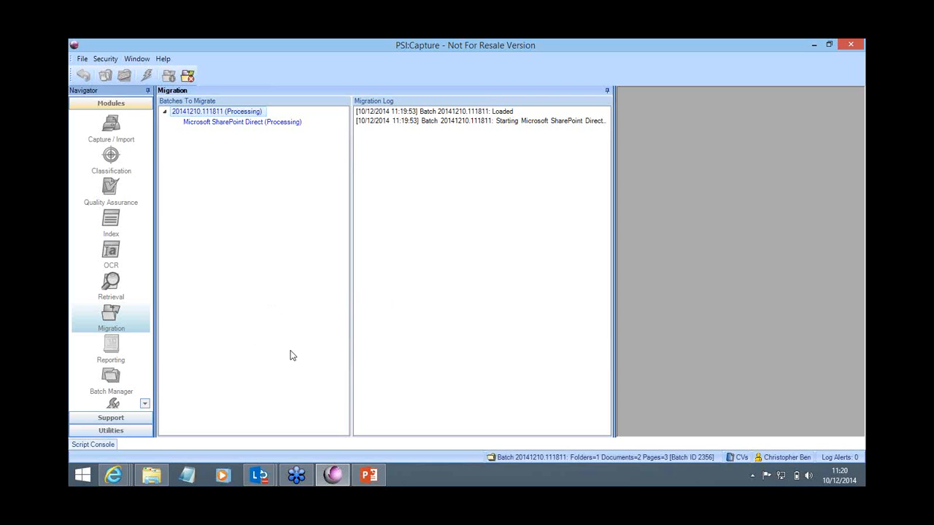
Step: Switch to Internet Explorer and look over the CVs list workflow in the Nintex Workflow designer from start to end
click(113, 475)
mouse_move(127, 421)
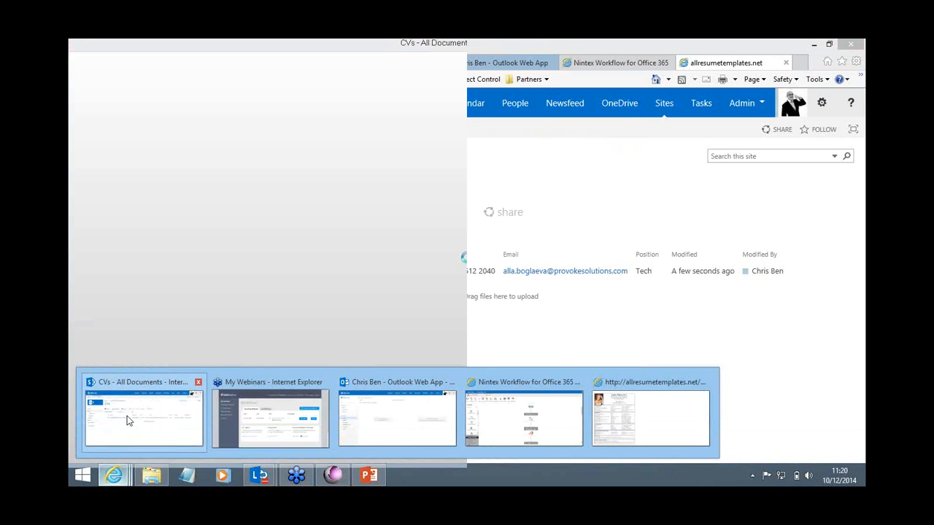
click(127, 421)
click(613, 63)
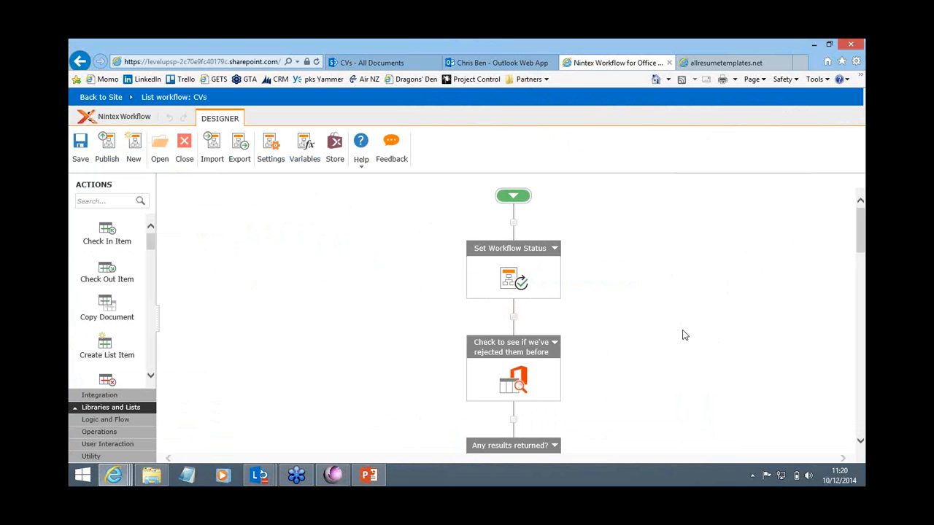
scroll(674, 334, down, 1)
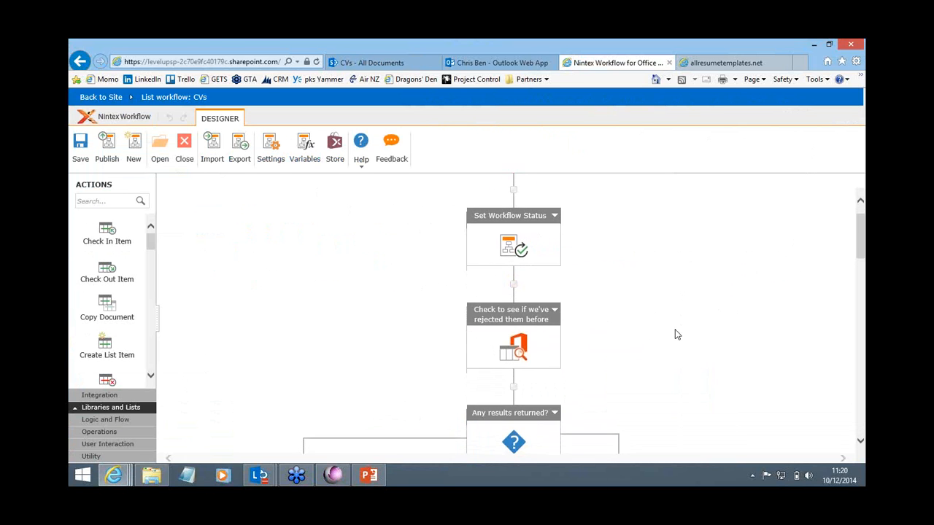
scroll(667, 328, down, 3)
scroll(661, 321, down, 5)
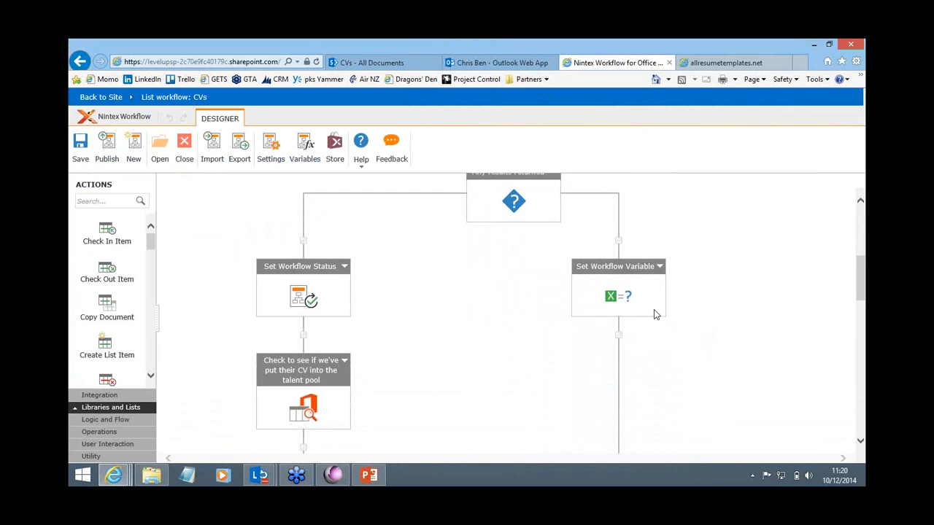
scroll(654, 311, down, 7)
scroll(654, 315, down, 10)
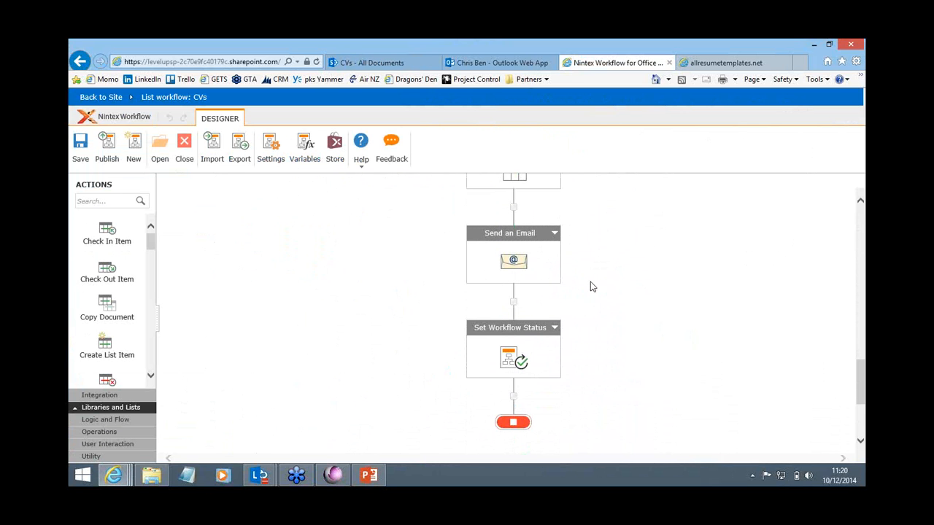
Step: Examine the workflow's checks for previously rejected and talent pool applicants, following the branches through to the notification email and final status
scroll(713, 314, up, 10)
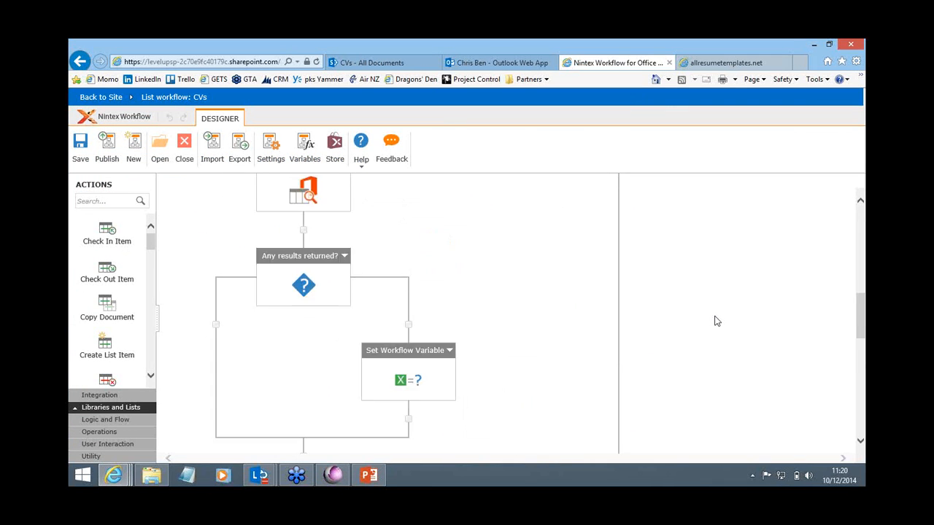
scroll(715, 319, up, 4)
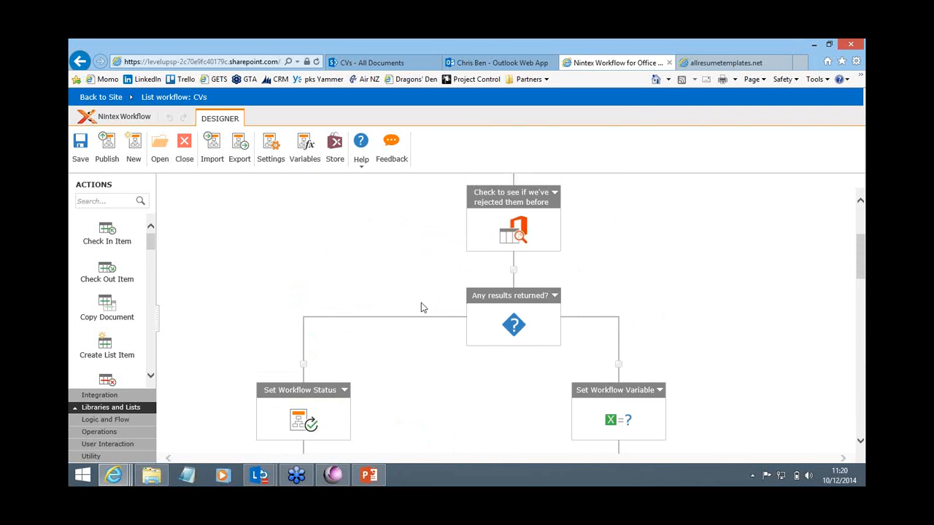
scroll(424, 307, down, 5)
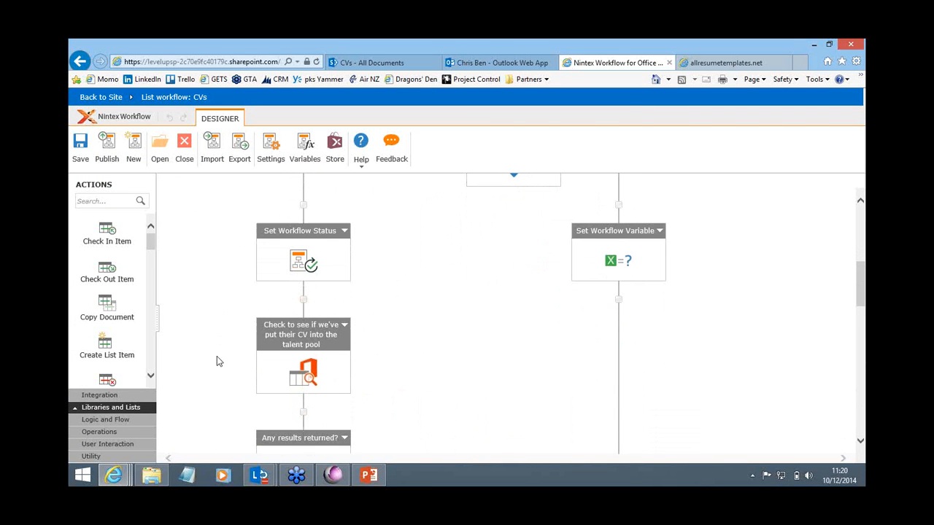
scroll(218, 363, down, 1)
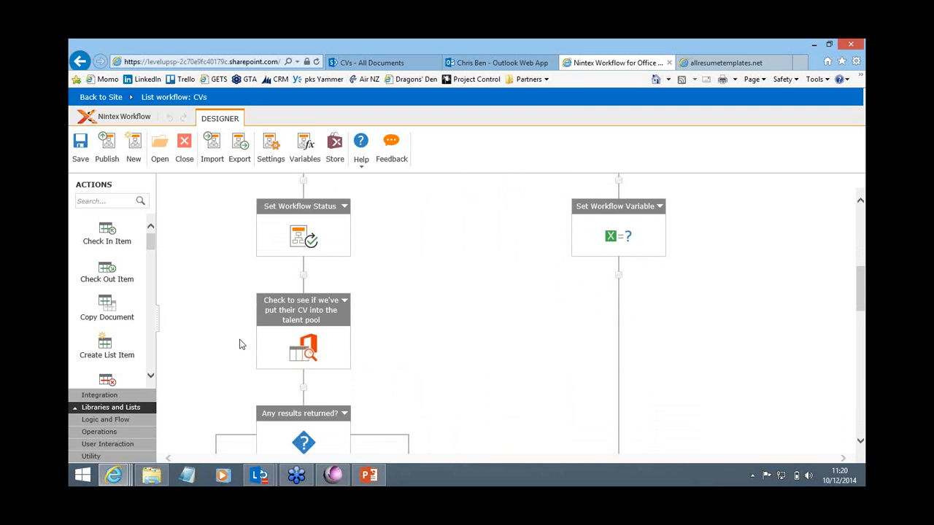
scroll(238, 346, down, 2)
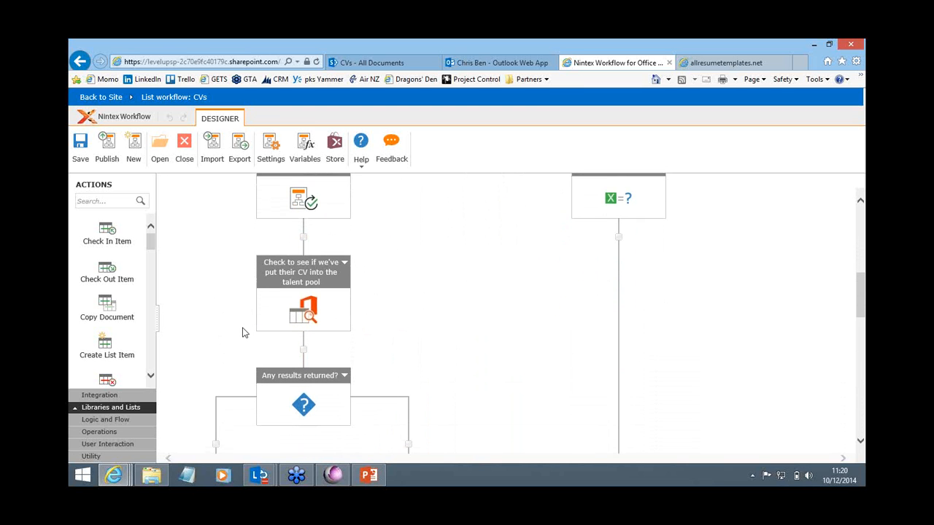
scroll(252, 317, down, 3)
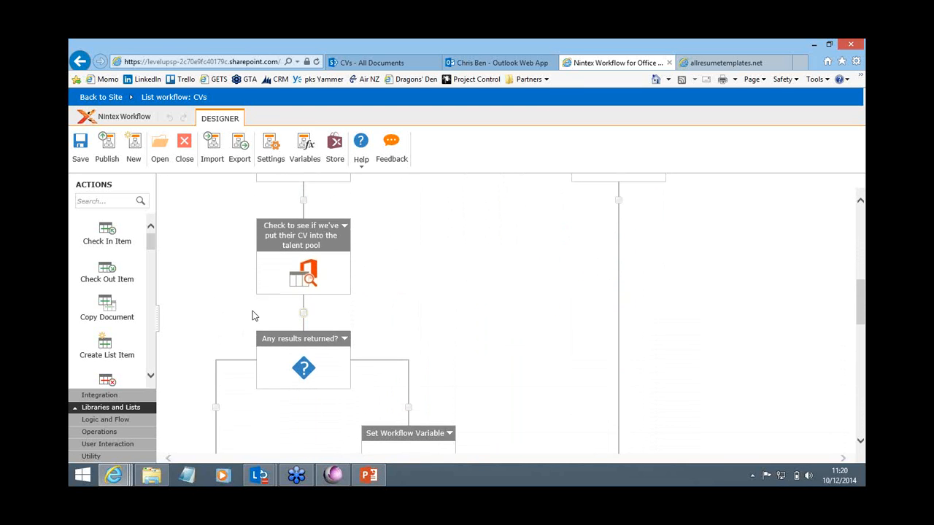
scroll(385, 264, down, 3)
scroll(384, 252, down, 3)
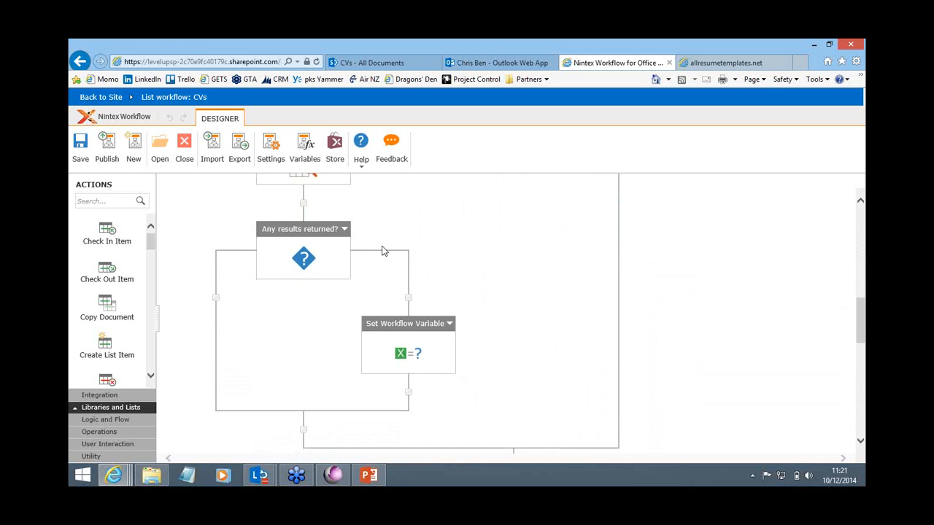
scroll(327, 328, down, 10)
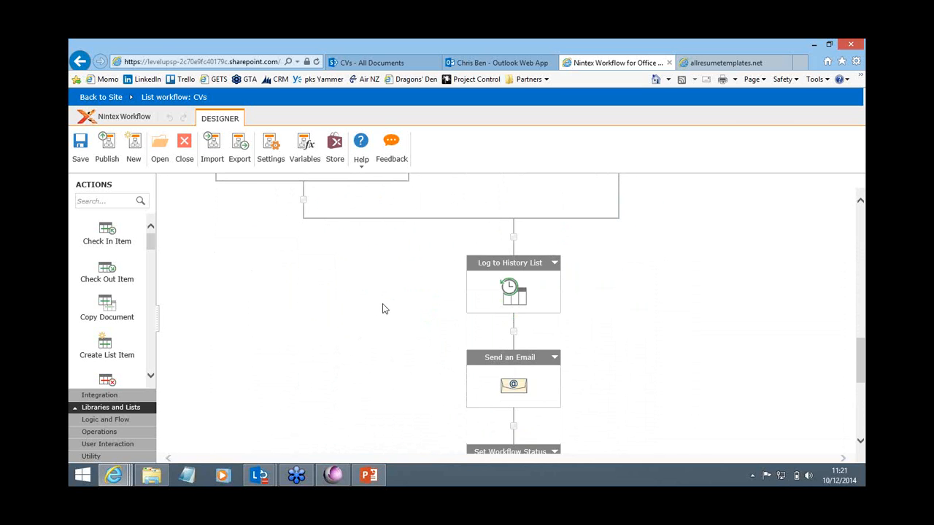
scroll(385, 309, down, 8)
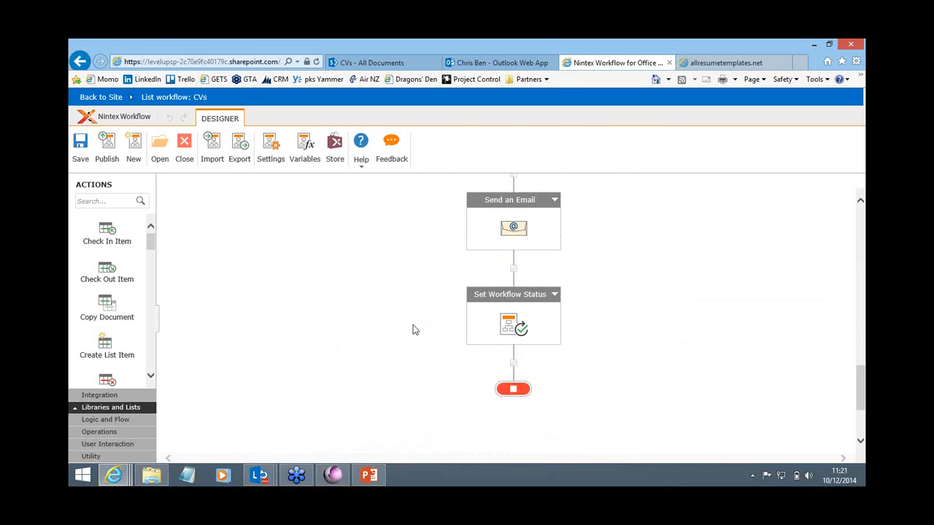
scroll(416, 336, down, 3)
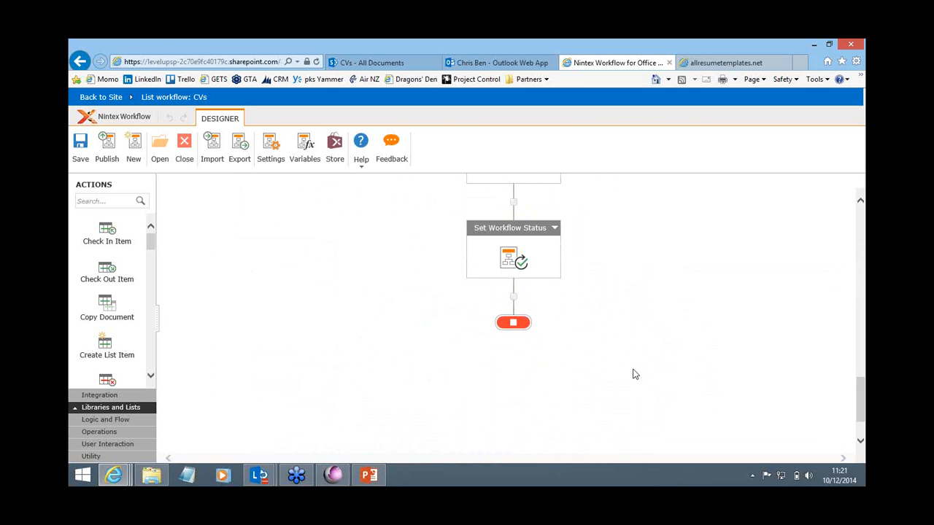
scroll(640, 377, up, 3)
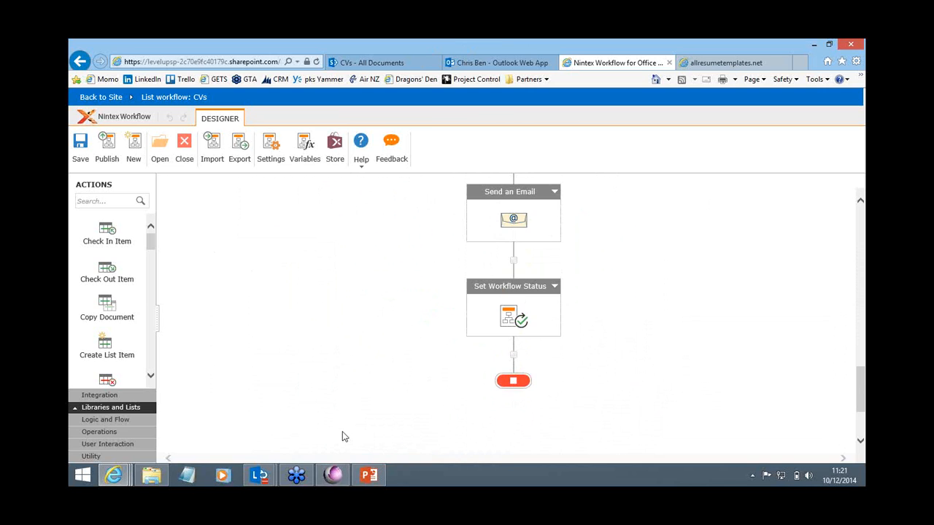
Step: Check the batch's migration status in PSI:Capture, and open the migrated Corporate position CV from the refreshed SharePoint CVs library
click(332, 476)
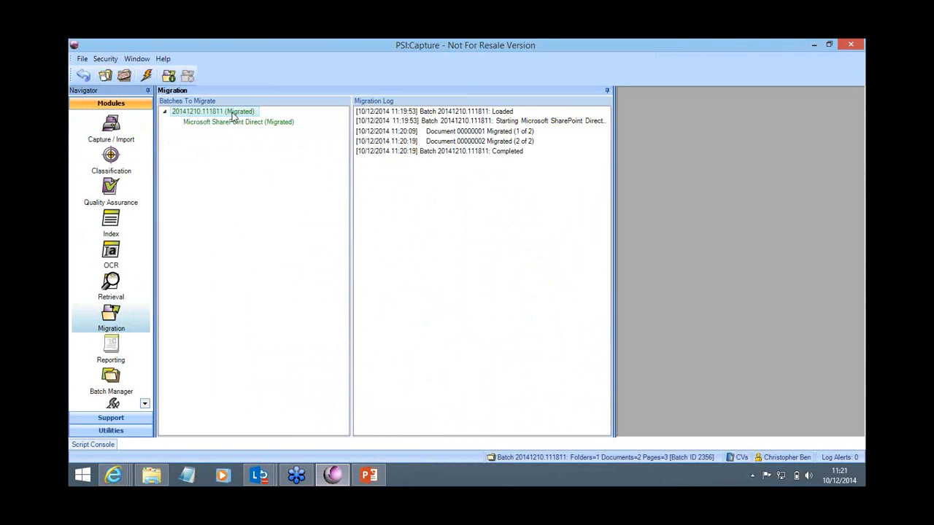
mouse_move(114, 475)
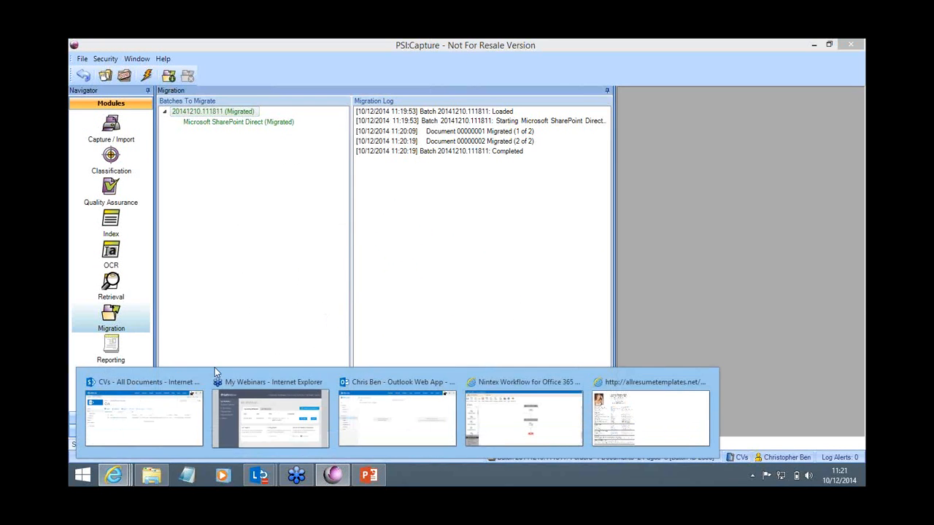
click(137, 403)
click(85, 228)
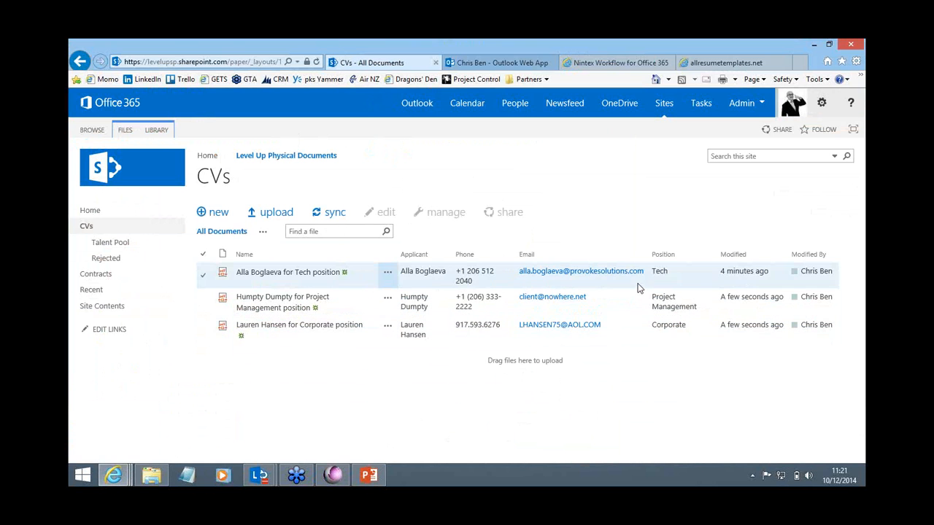
click(268, 328)
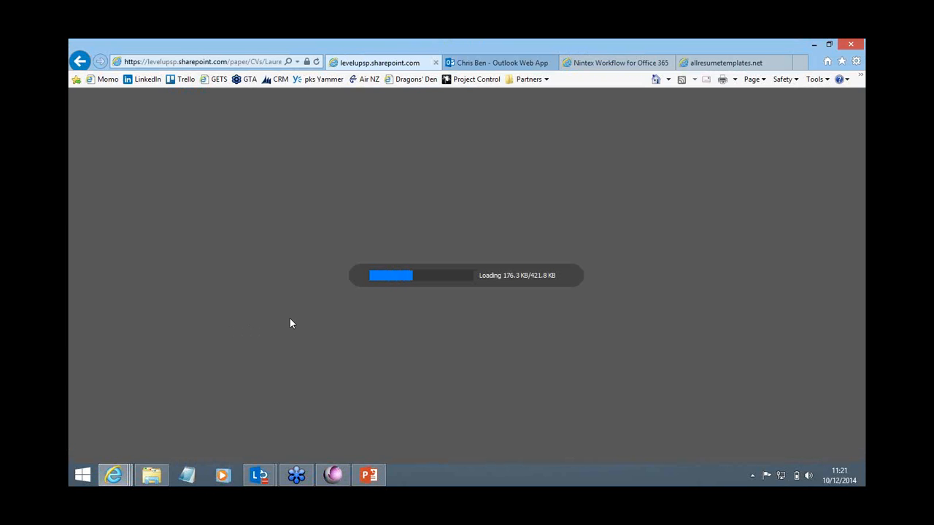
Step: Read the workflow notification emails for the new Corporate and Project Management CVs in the Outlook Web App inbox
click(485, 63)
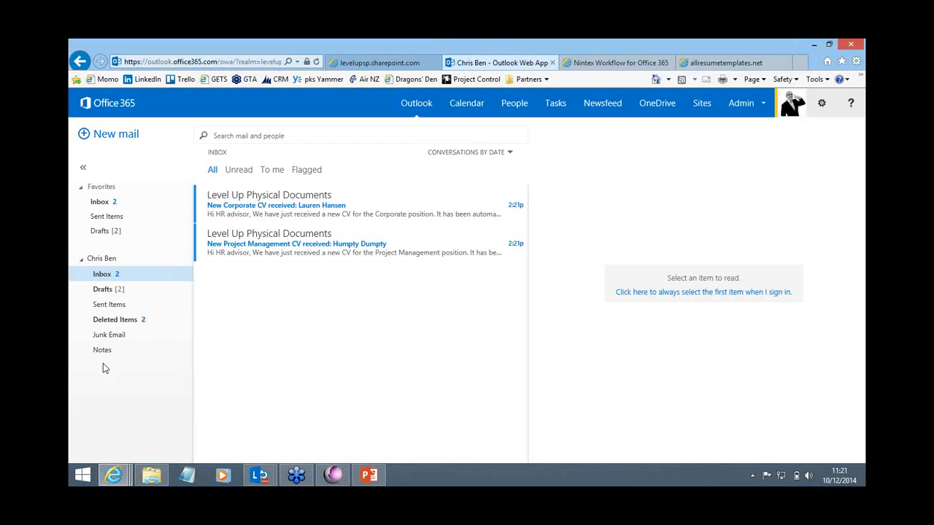
click(302, 213)
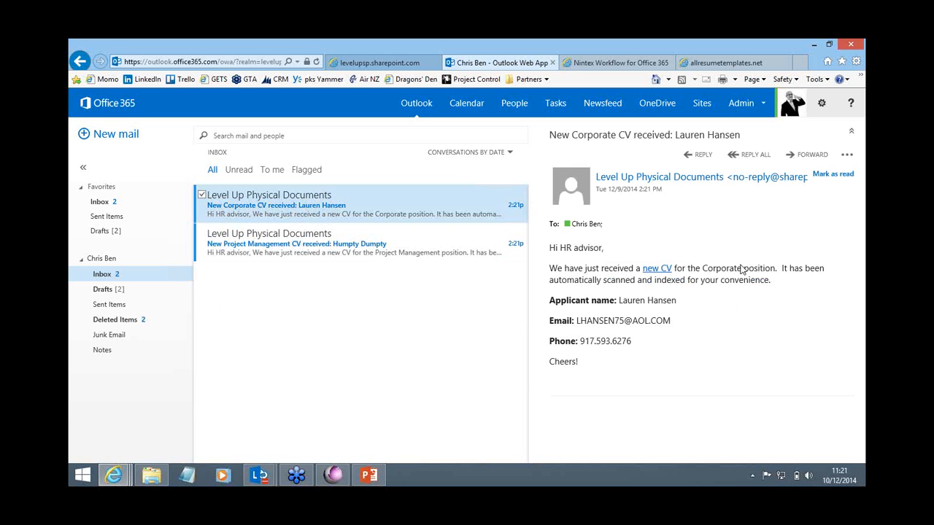
click(319, 243)
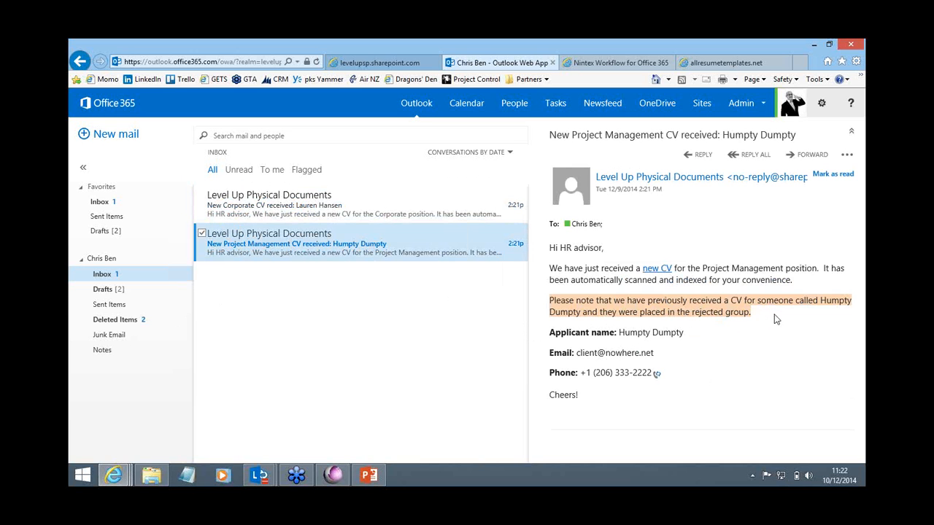
Step: Check that the migrated Corporate CV has selectable text, and search it for "megamix"
click(365, 64)
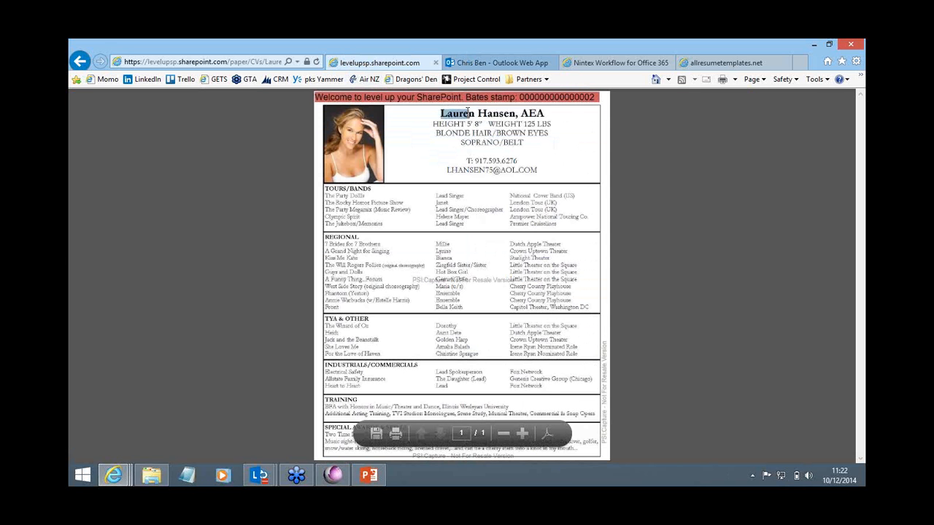
drag(433, 124, 483, 125)
click(483, 132)
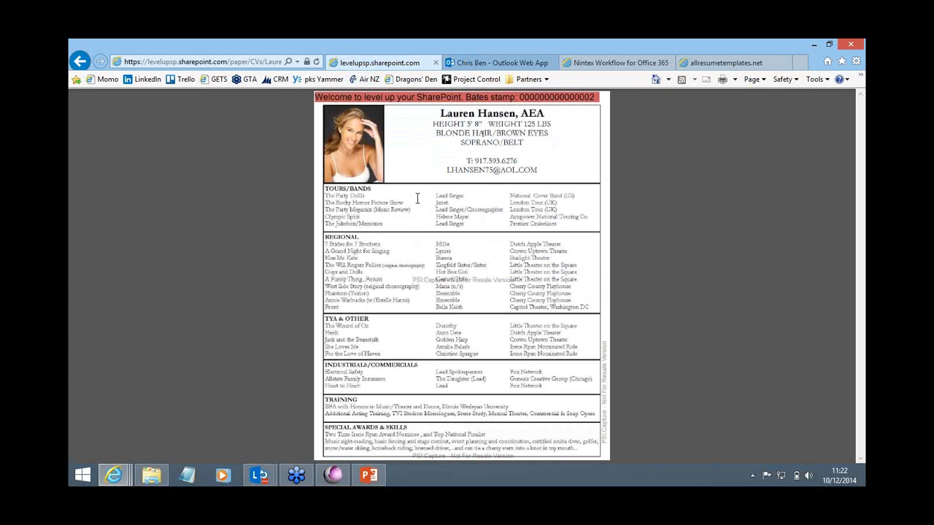
key(ctrl+f)
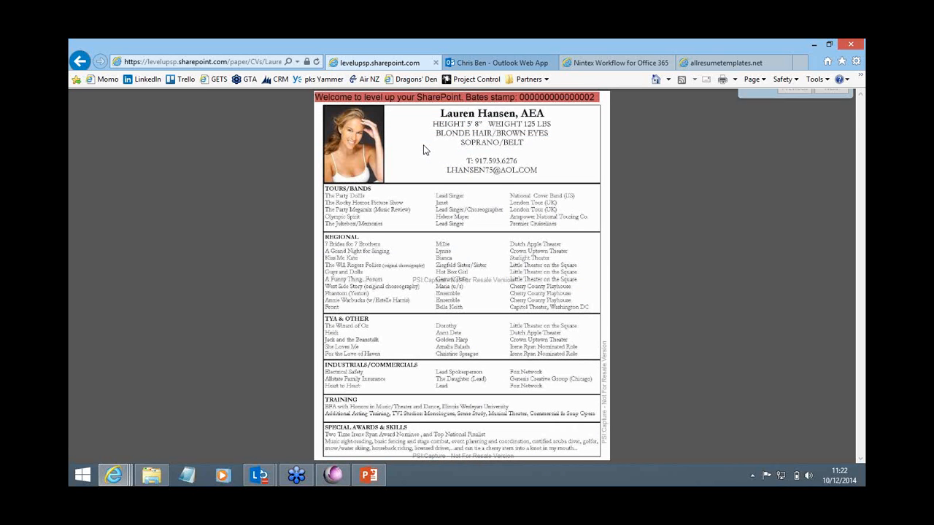
text(mega)
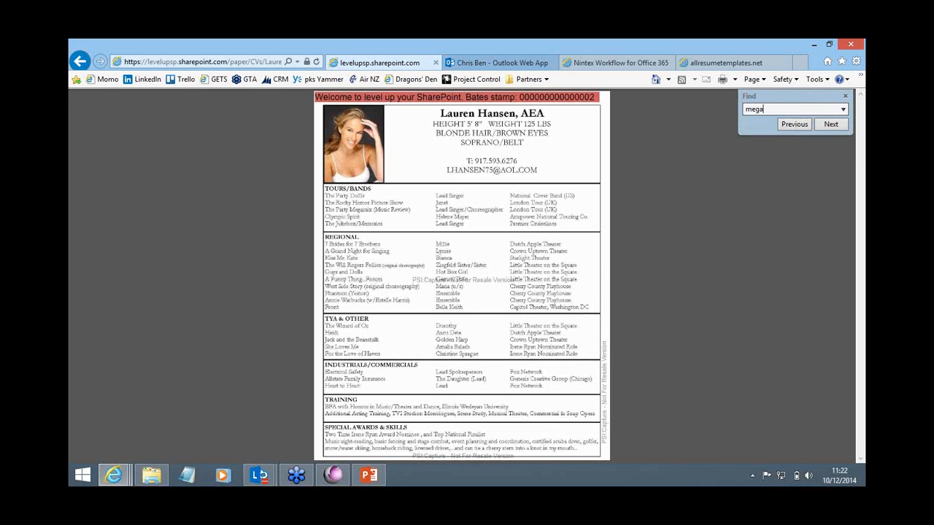
key(Return)
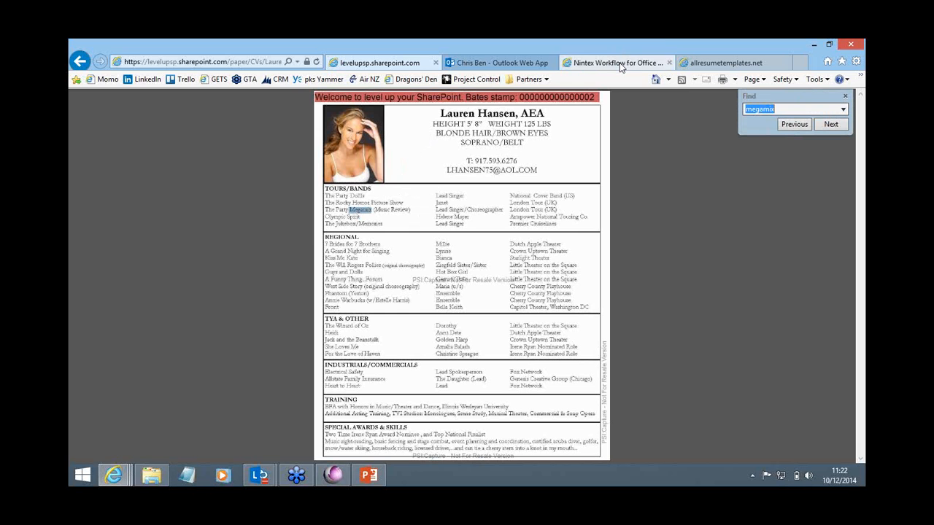
Step: Close all batches in PSI:Capture's Migration module and open Capture / Import with the Contracts document type
click(332, 475)
click(111, 138)
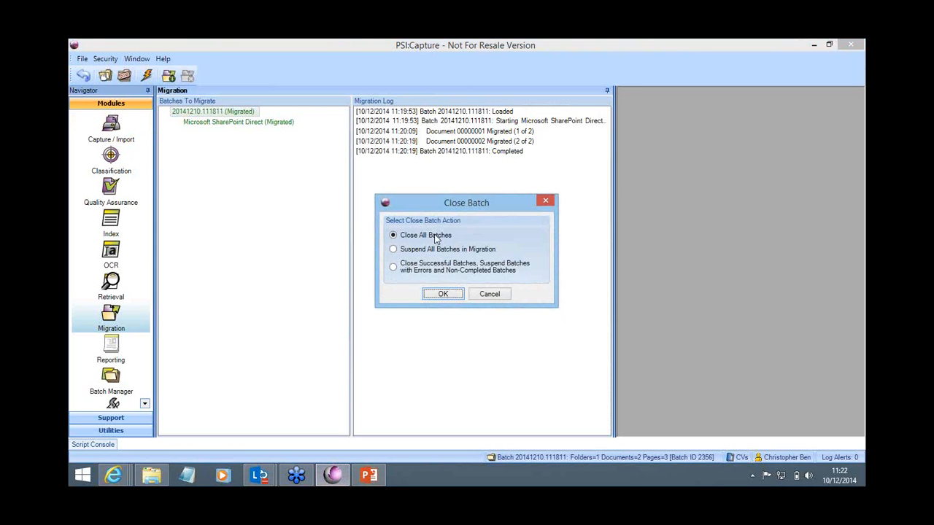
click(442, 294)
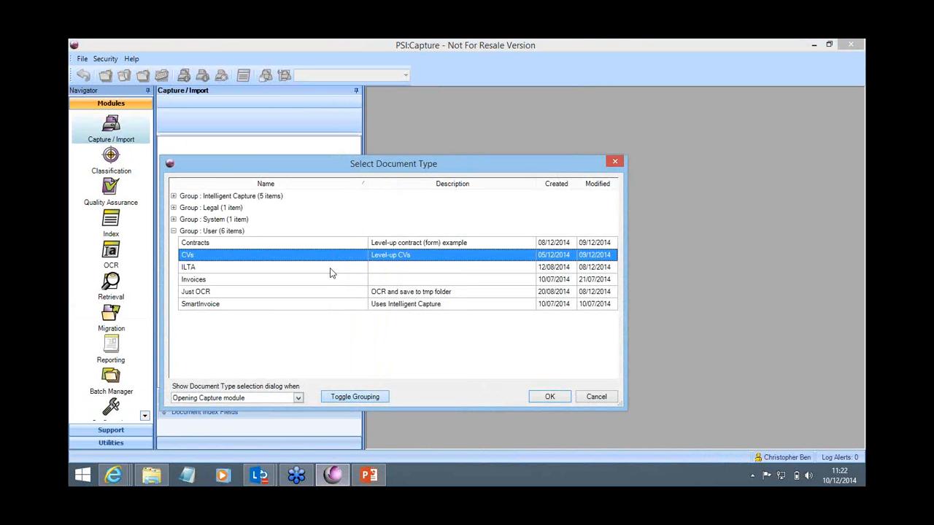
click(202, 249)
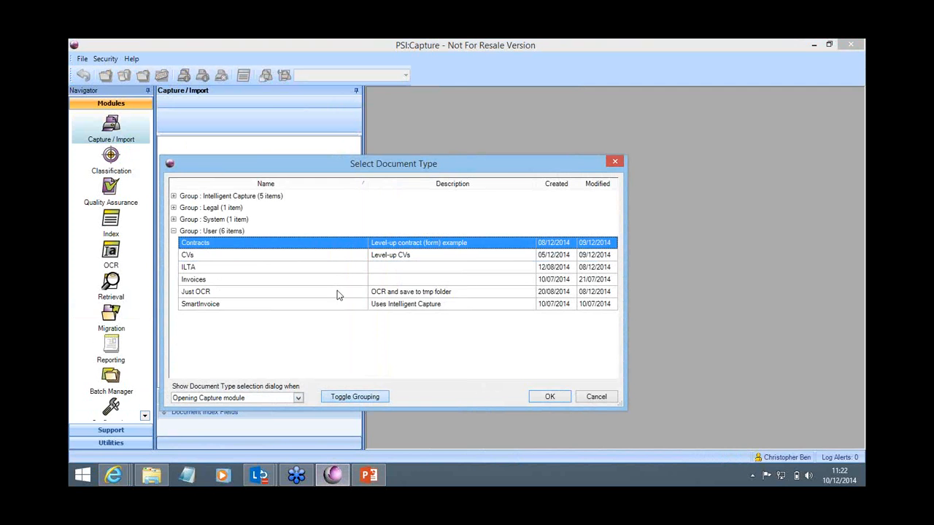
click(545, 396)
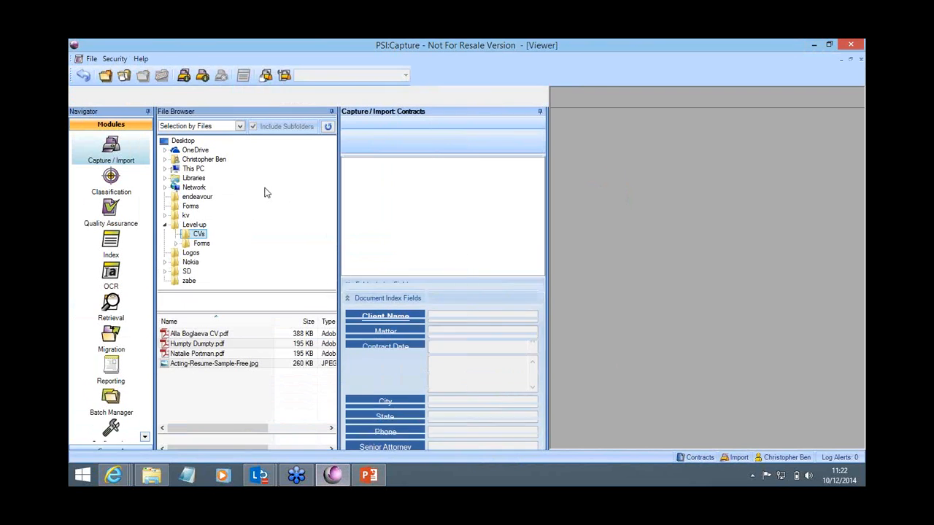
Step: Import Certificate of Hygiene.pdf from the Level-up Forms folder into a new Contracts batch
click(202, 243)
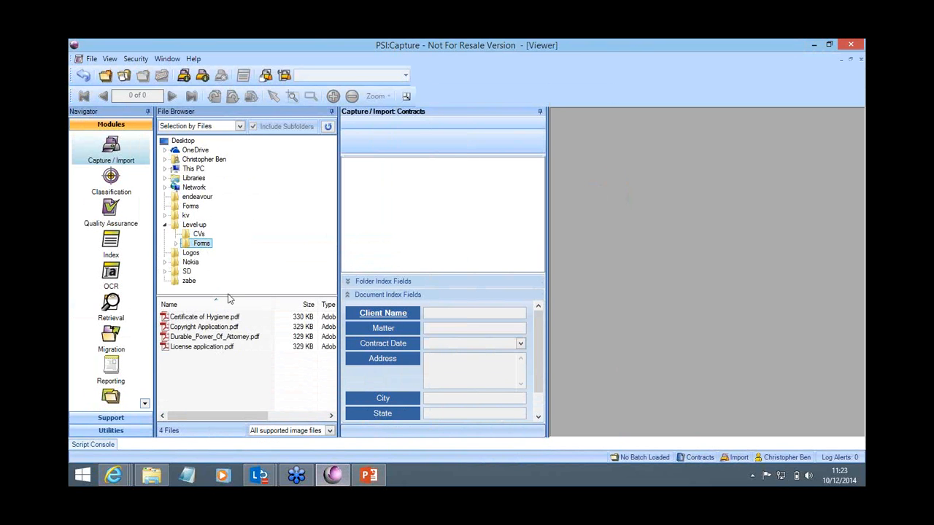
click(208, 316)
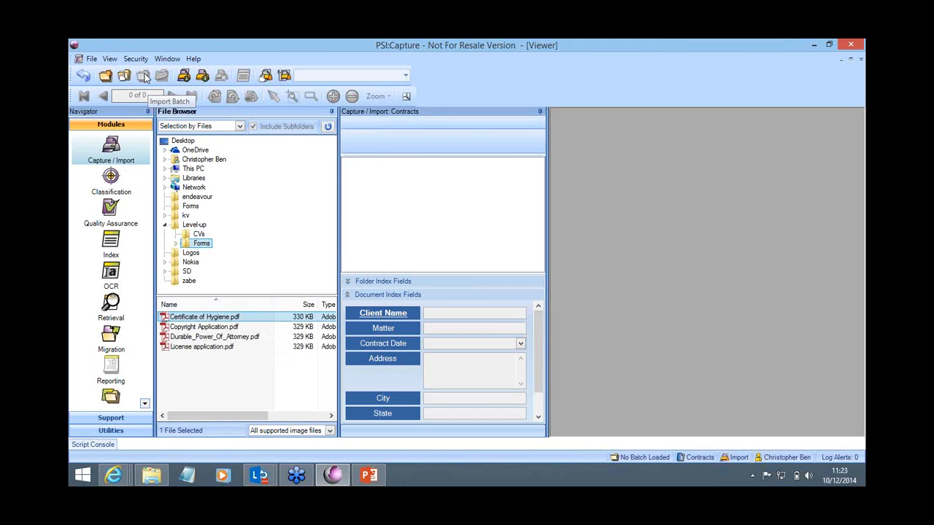
click(183, 78)
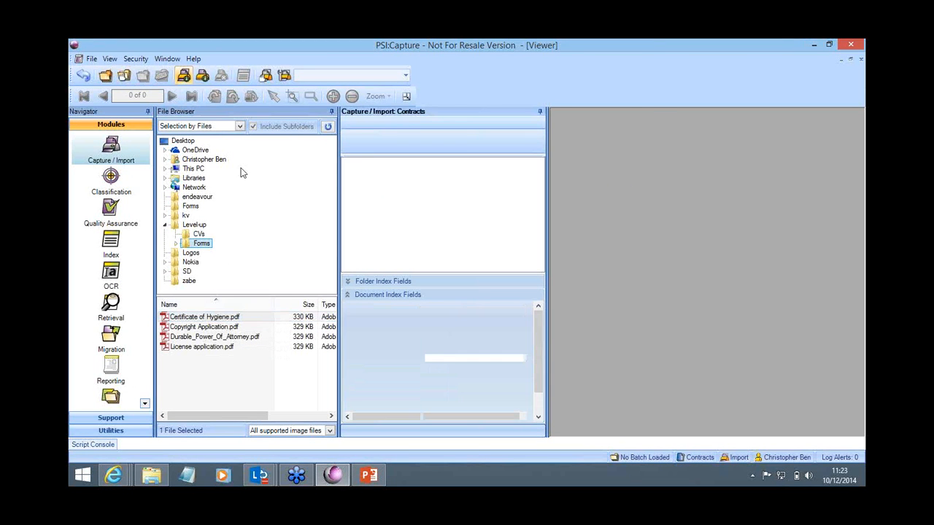
click(580, 387)
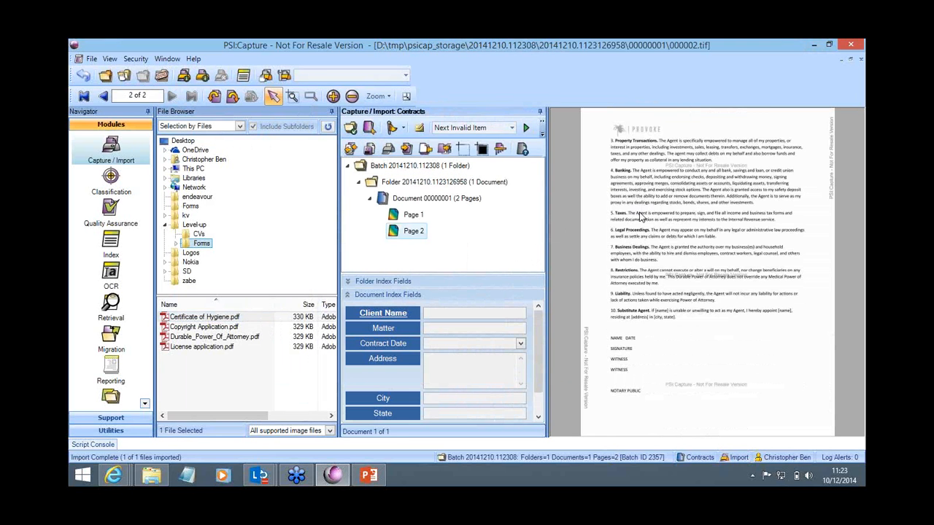
Step: View page 1 of the imported contract, and close the batch so that it continues to the OCR step
click(397, 217)
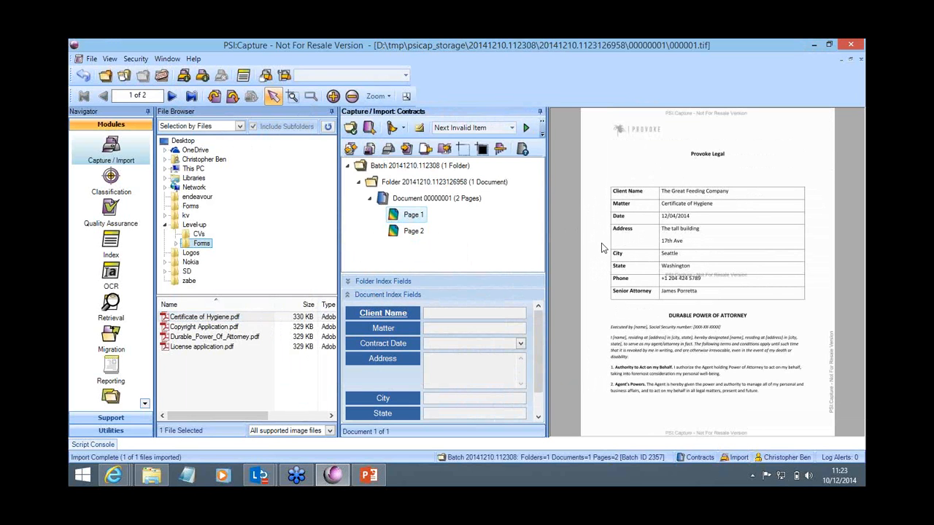
click(162, 77)
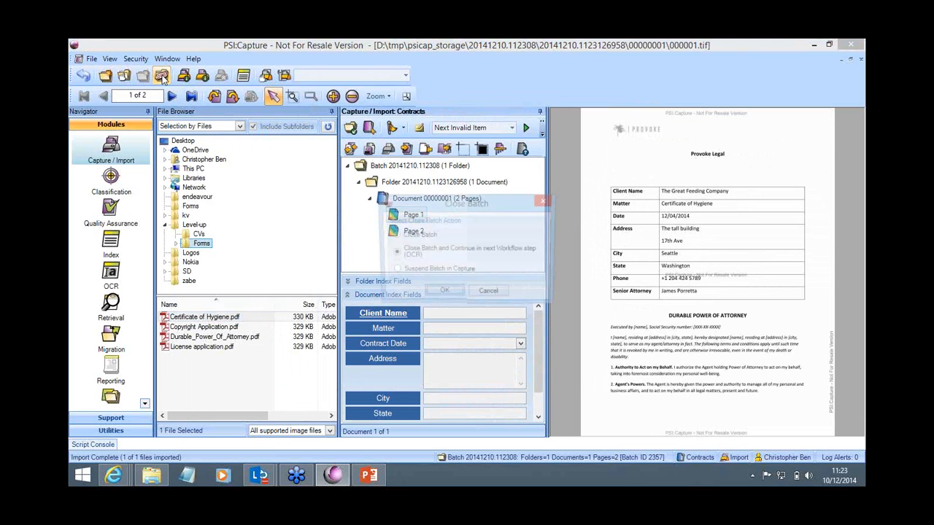
click(452, 294)
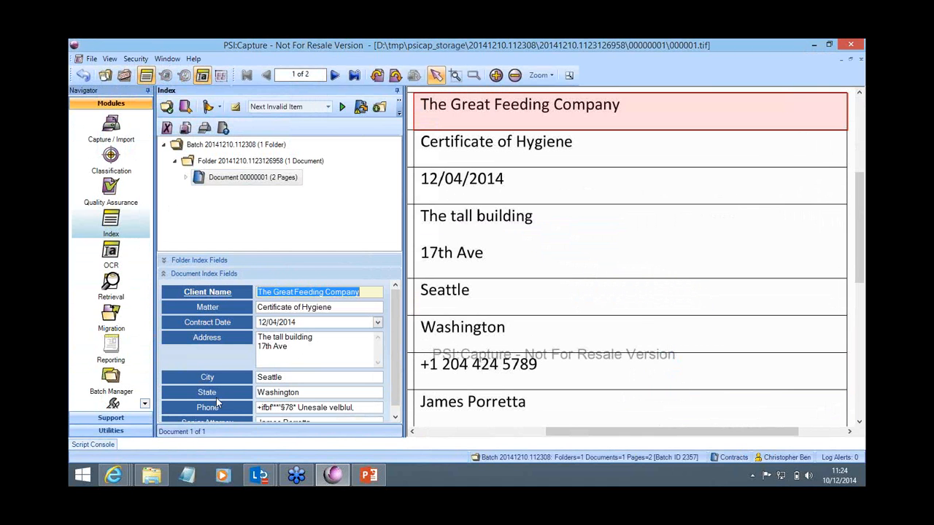
Step: Replace the misread Phone index value with a valid phone number, and close the batch so that it continues to Migration
drag(573, 432, 488, 421)
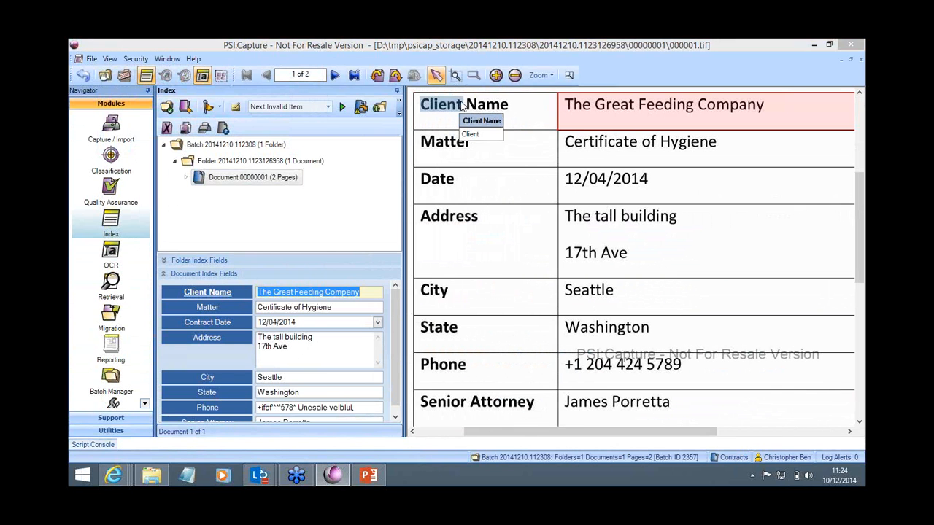
click(376, 292)
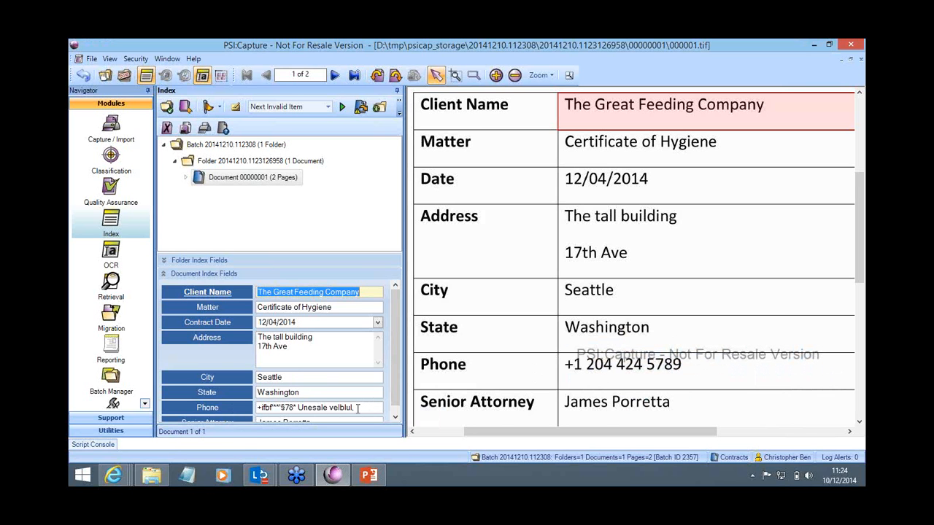
click(354, 408)
mouse_move(247, 421)
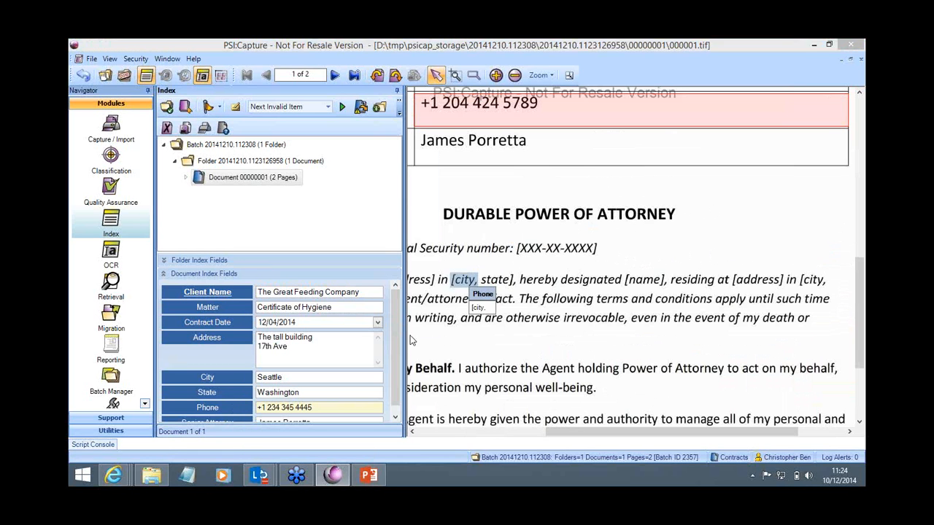
scroll(394, 363, down, 1)
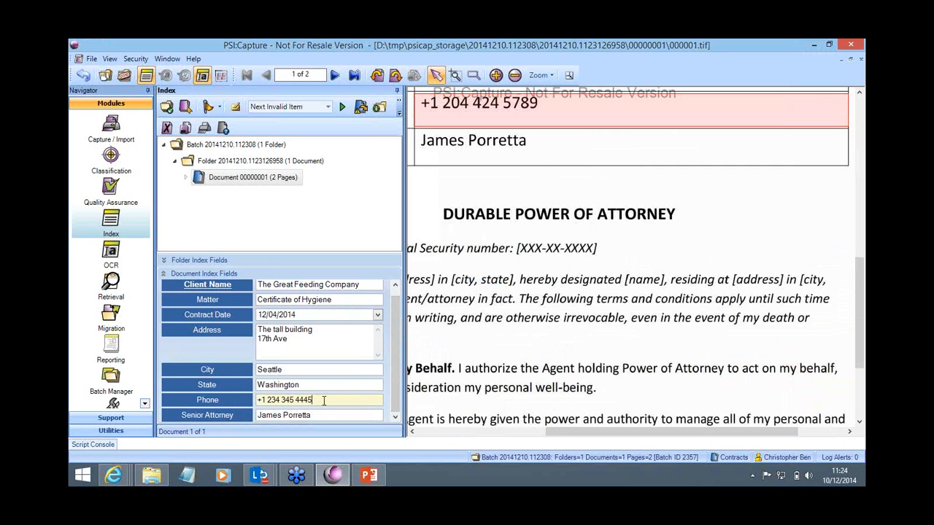
click(129, 74)
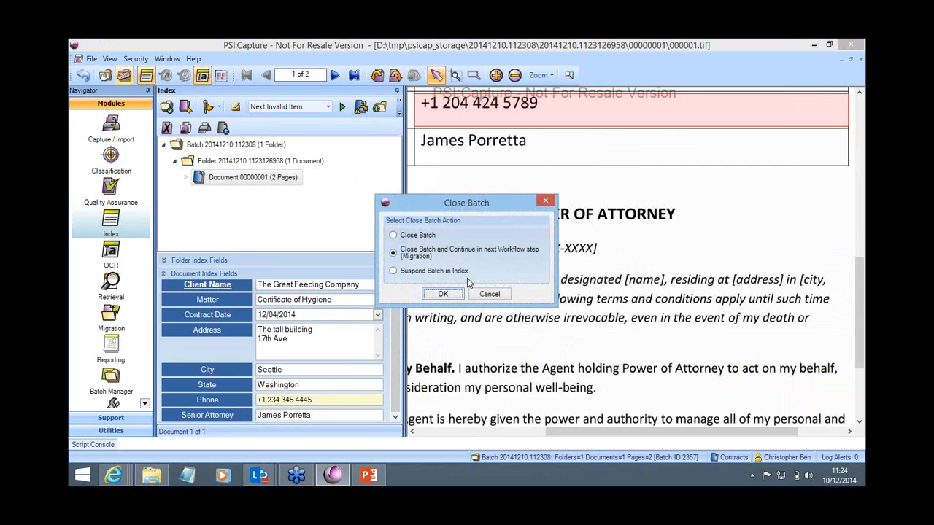
click(433, 292)
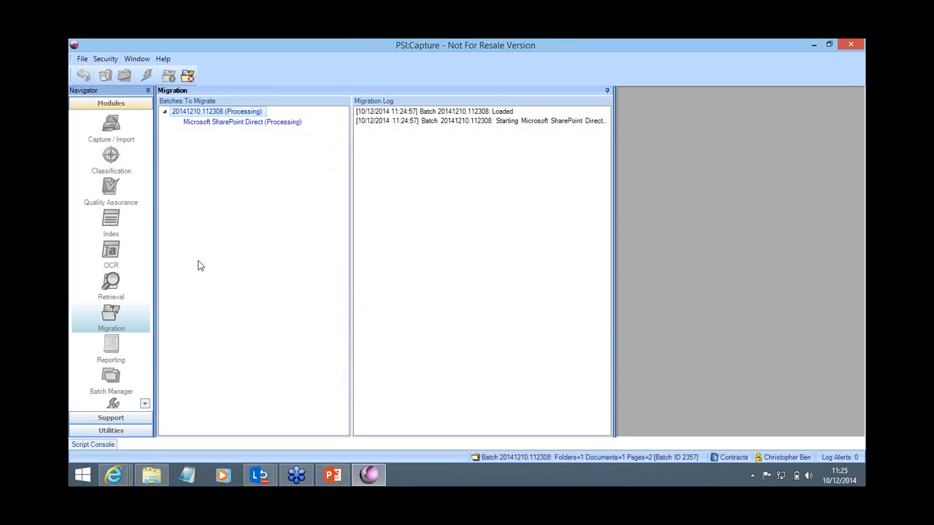
Step: Switch to SharePoint and check the migrated Certificate of Hygiene contract and its metadata in the Contracts library
mouse_move(113, 475)
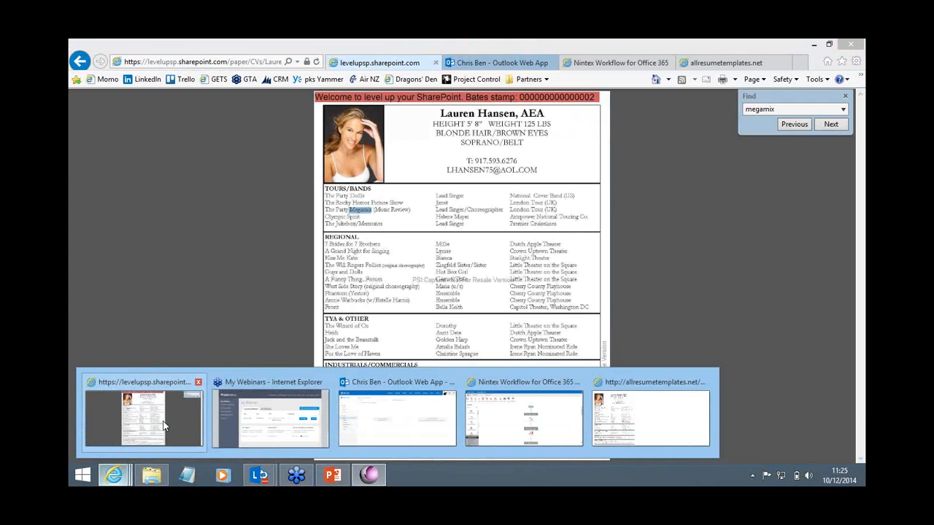
click(157, 425)
click(80, 60)
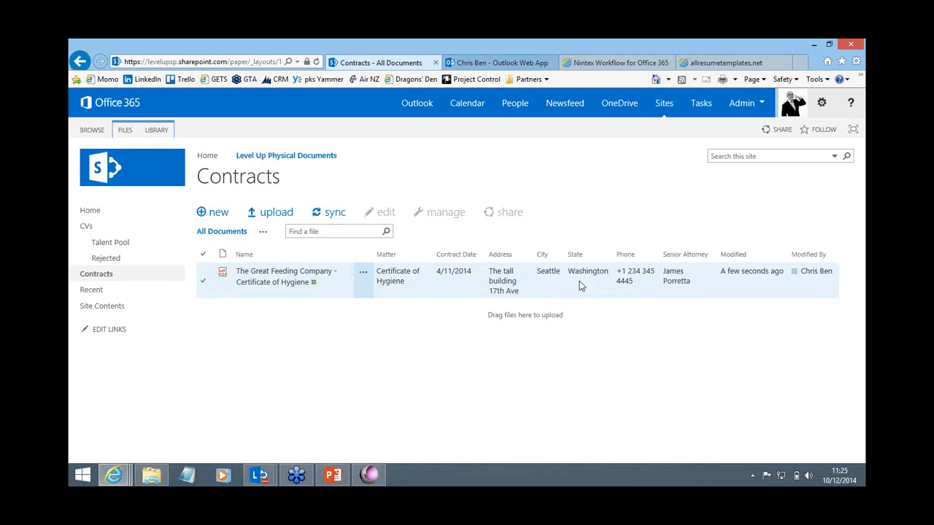
Step: Return to PSI:Capture and open Capture / Import with the Contracts document type
click(368, 475)
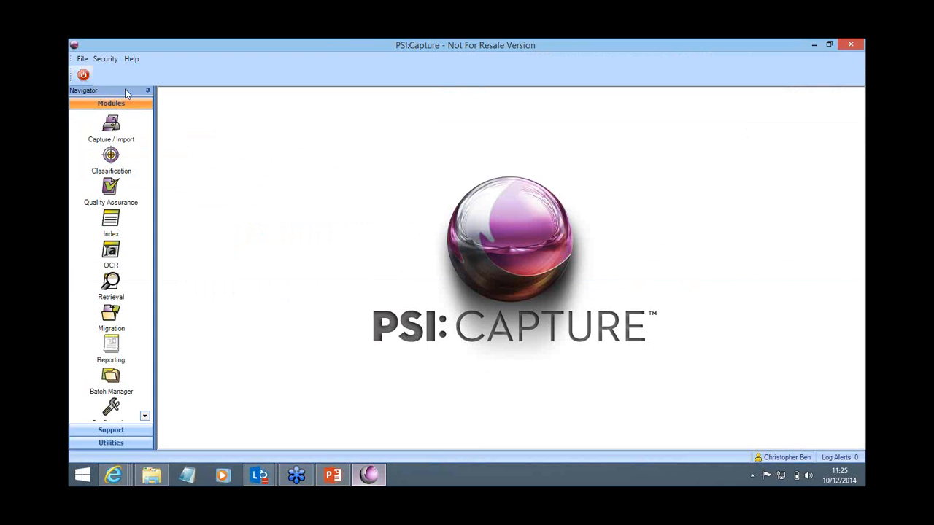
click(111, 138)
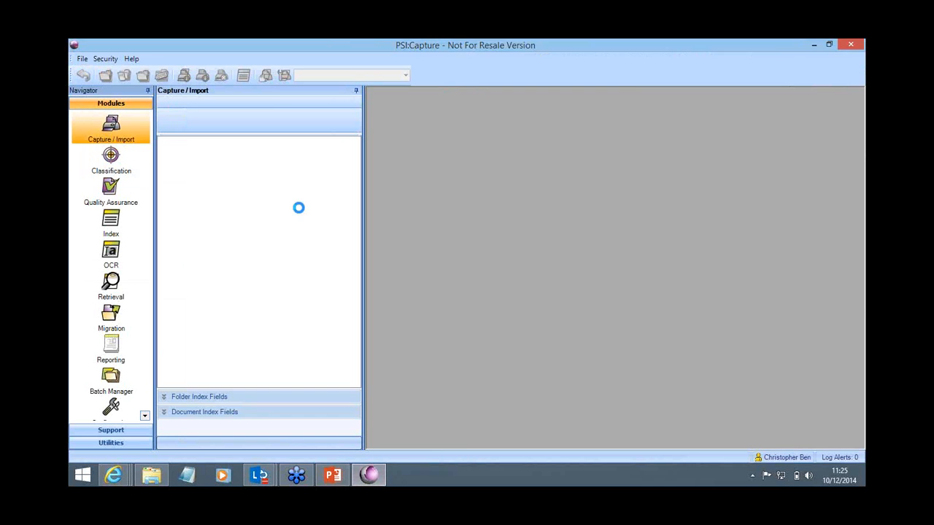
click(560, 398)
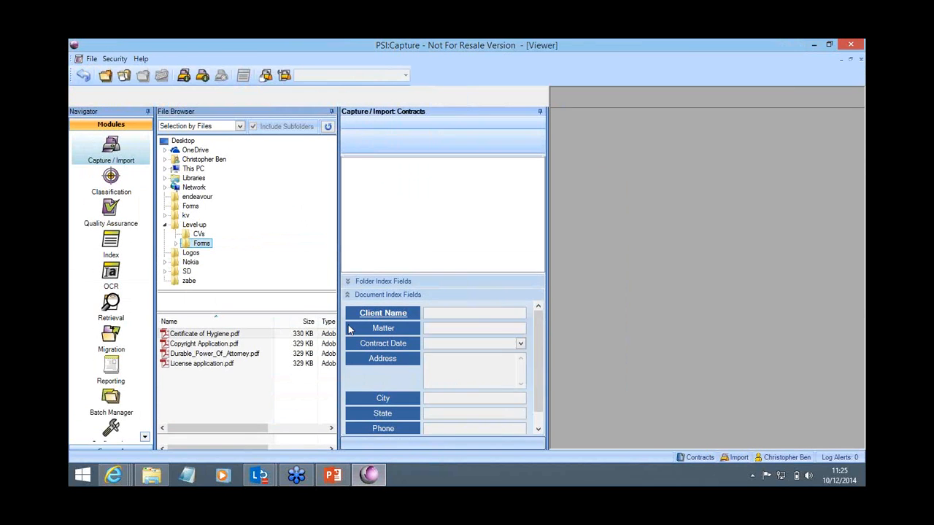
Step: Import Copyright Application.pdf, Durable_Power_Of_Attorney.pdf and License application.pdf as one new batch, and close it so that it continues to OCR
click(204, 327)
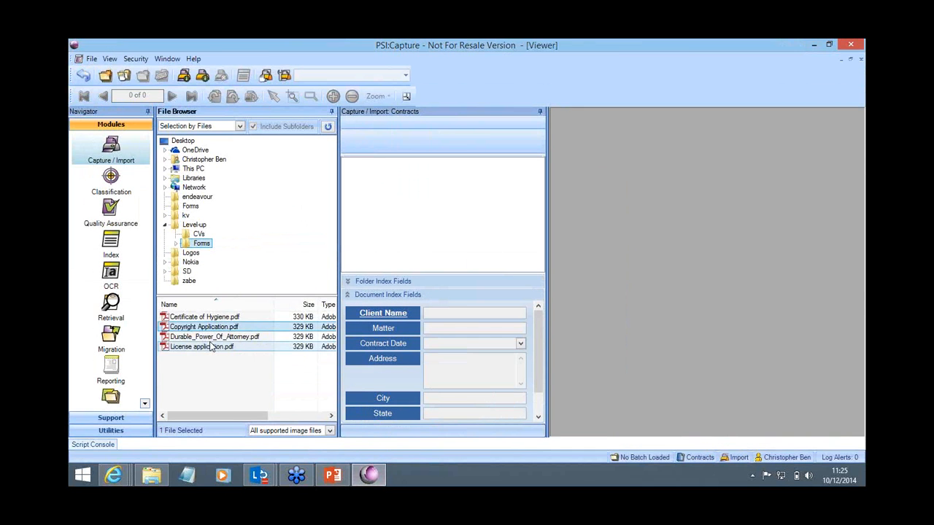
ctrl+click(210, 339)
ctrl+click(199, 348)
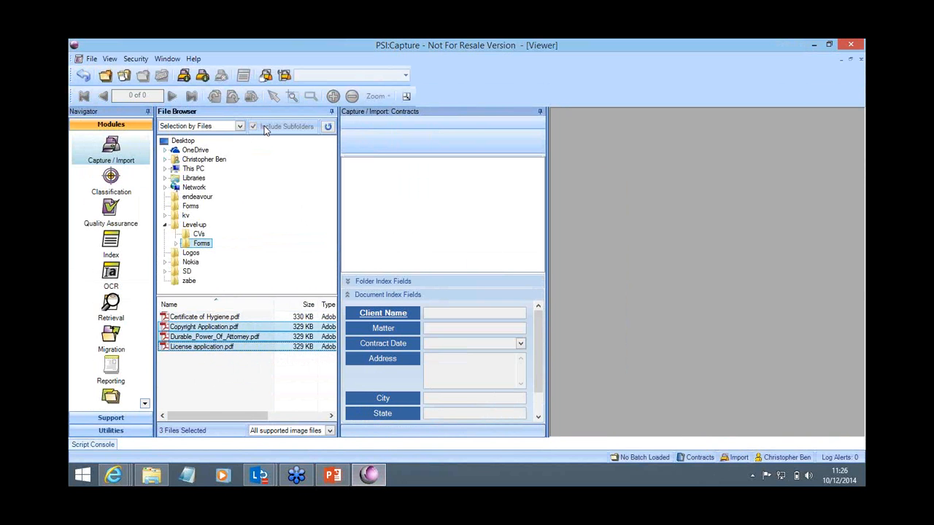
click(182, 77)
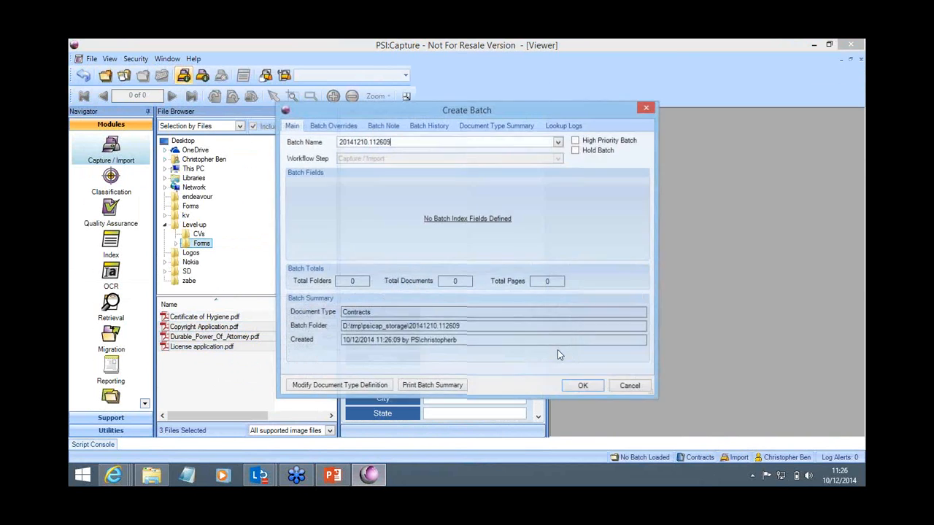
click(583, 385)
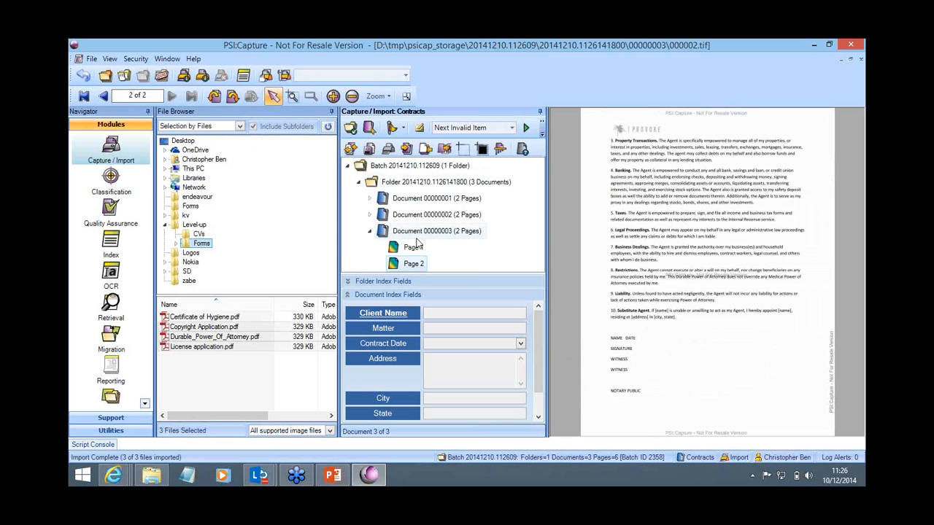
click(161, 75)
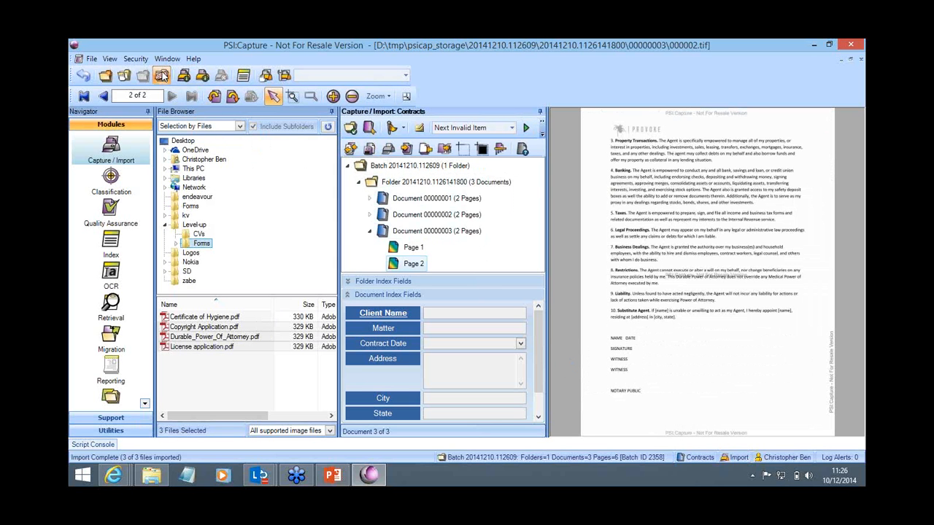
click(446, 294)
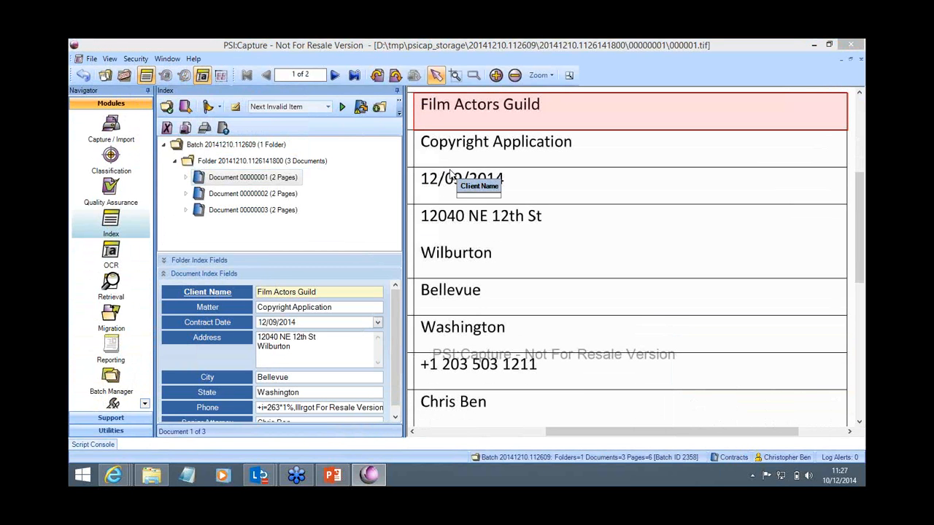
Step: Review the extracted index values of the three contract documents, and close the batch so that it continues to Migration
click(330, 223)
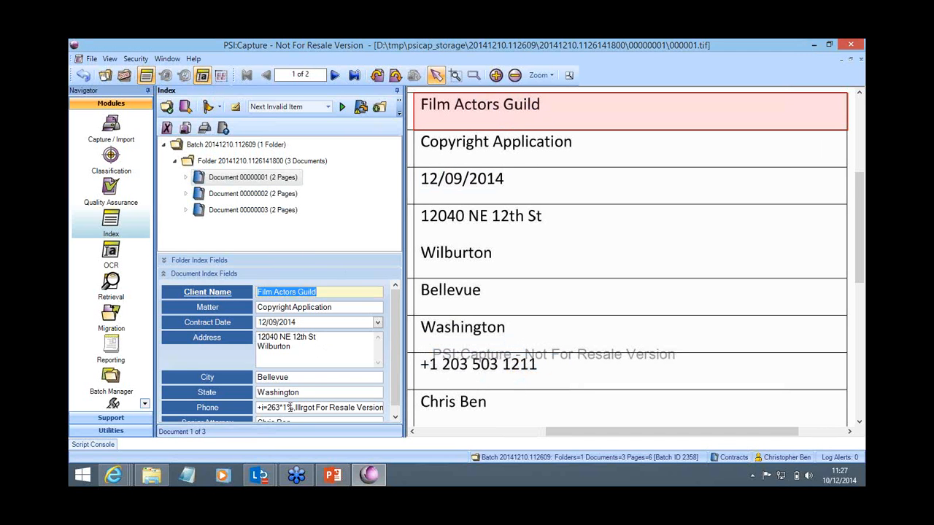
click(244, 197)
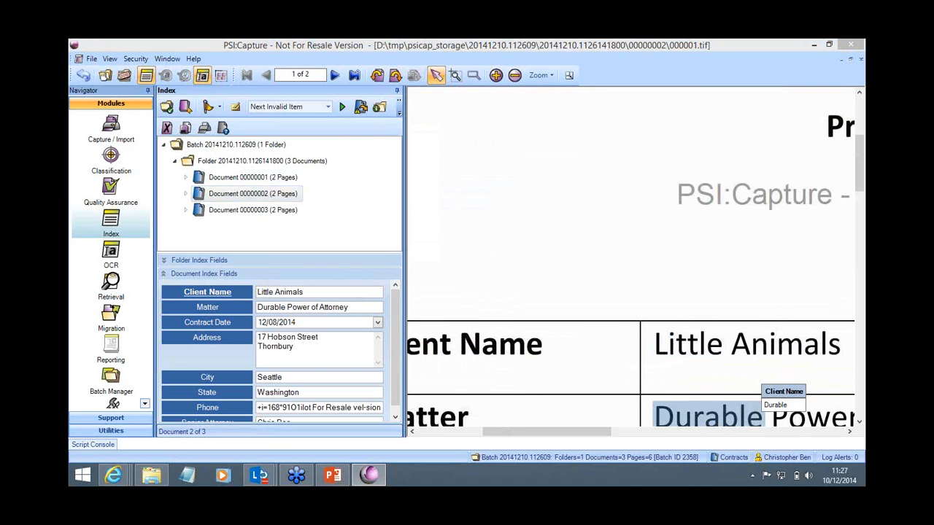
click(515, 76)
click(515, 76)
click(515, 76)
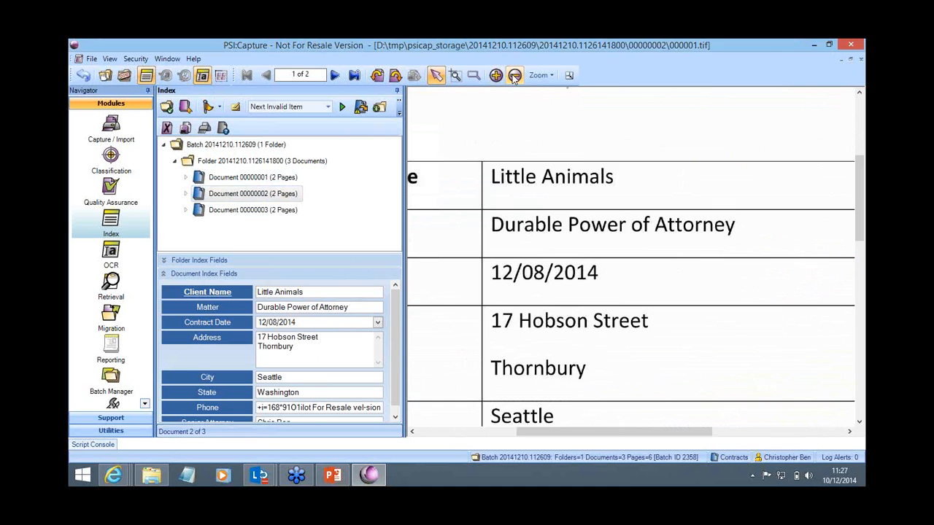
click(515, 76)
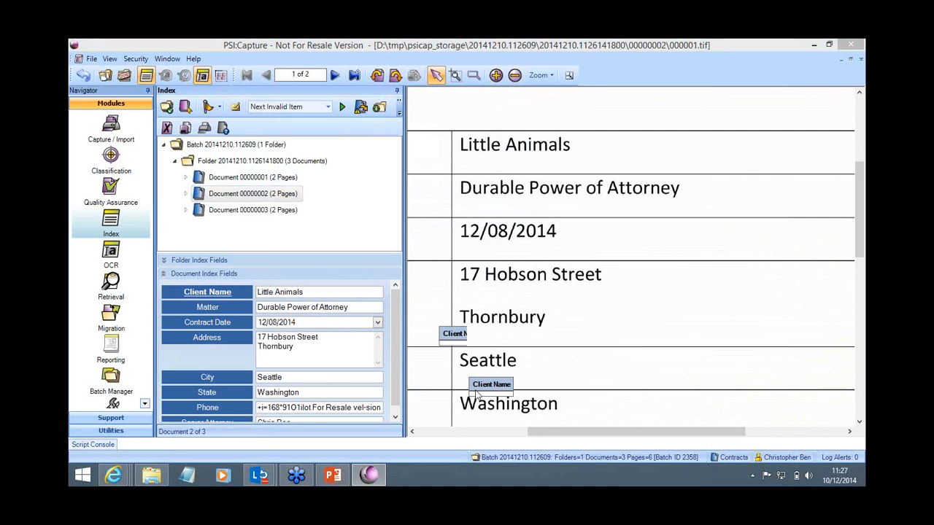
click(263, 210)
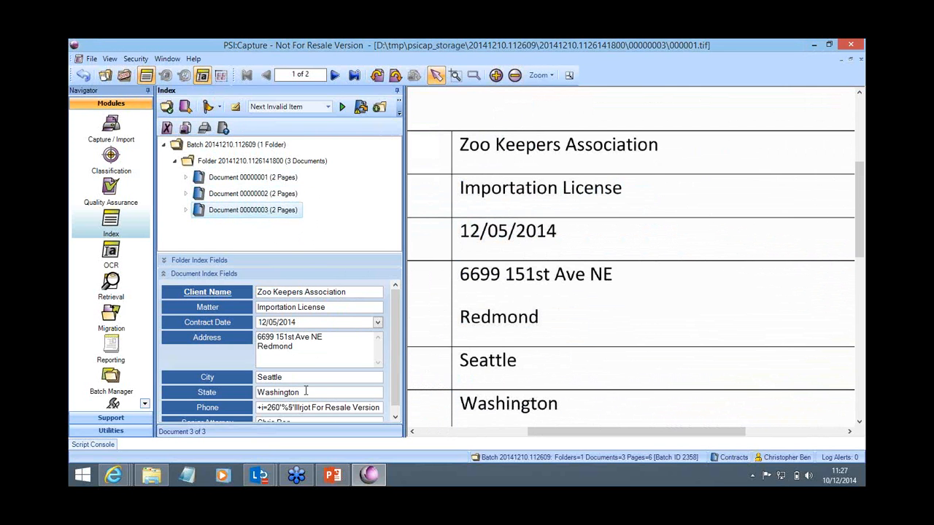
click(124, 75)
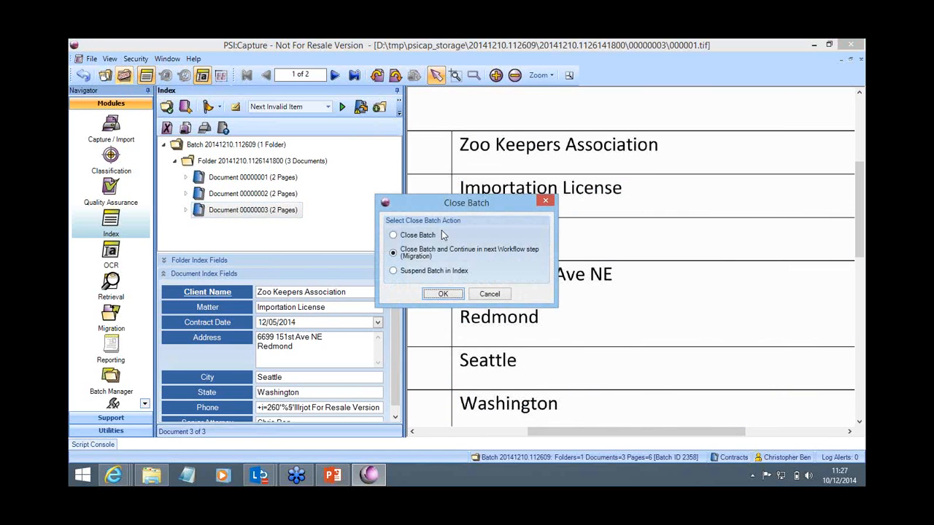
click(444, 294)
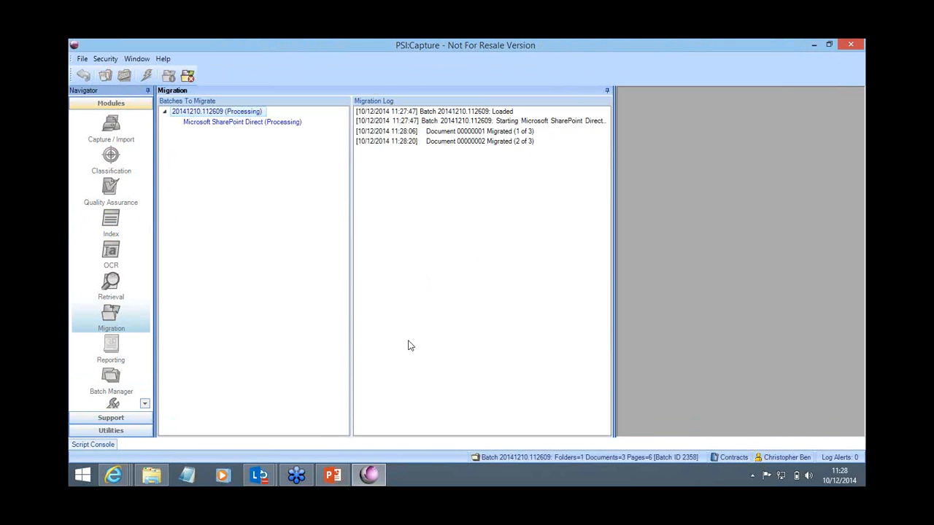
Step: Switch to the SharePoint Contracts library and check the newly migrated contracts and their metadata columns
mouse_move(114, 475)
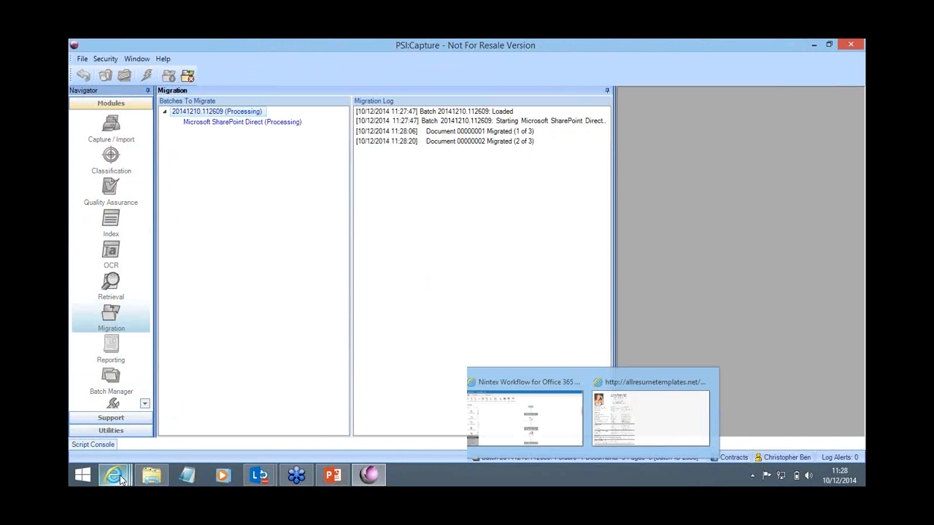
click(143, 427)
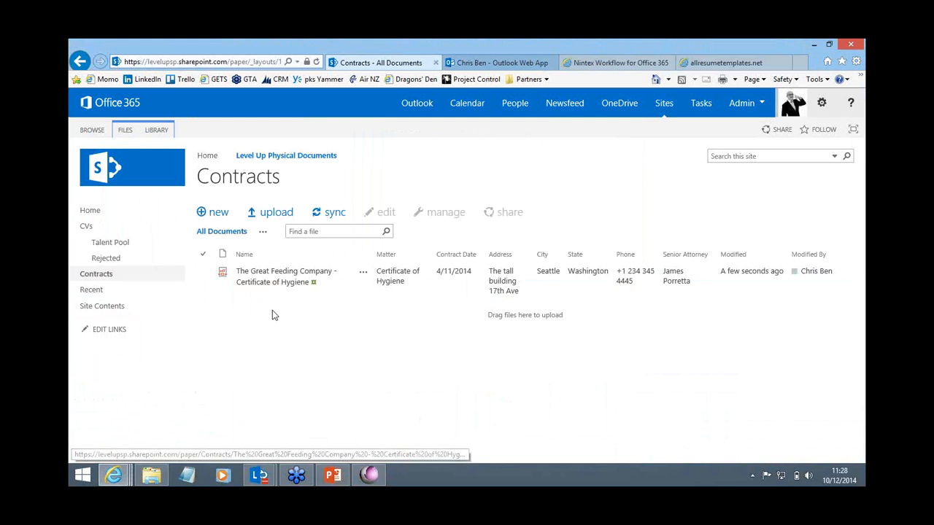
click(315, 268)
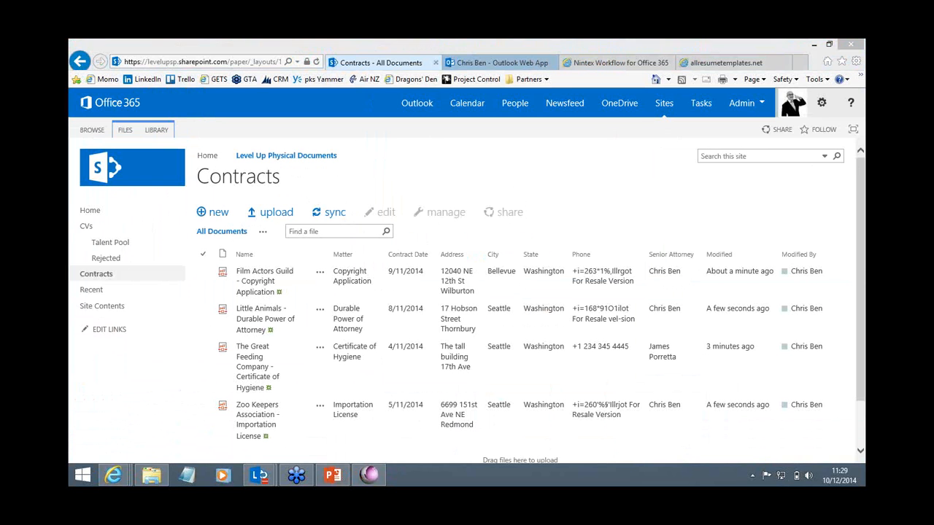
click(500, 275)
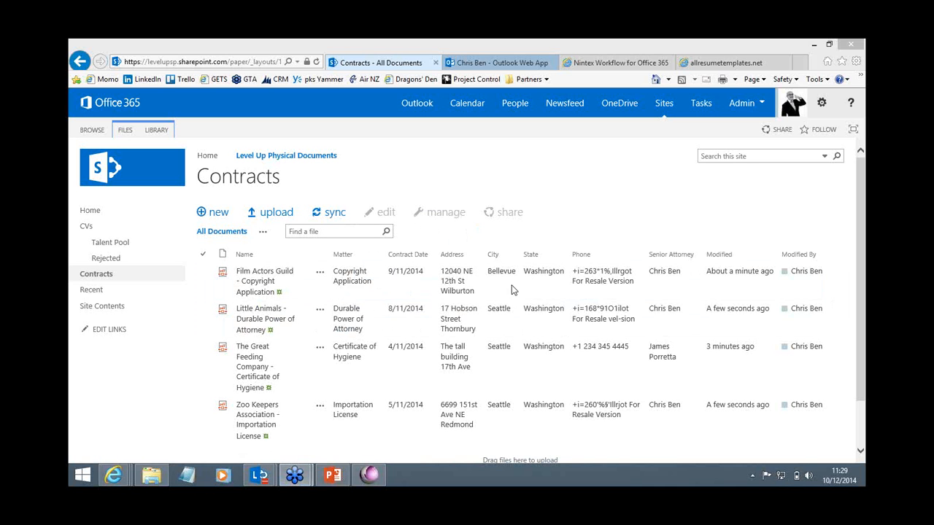